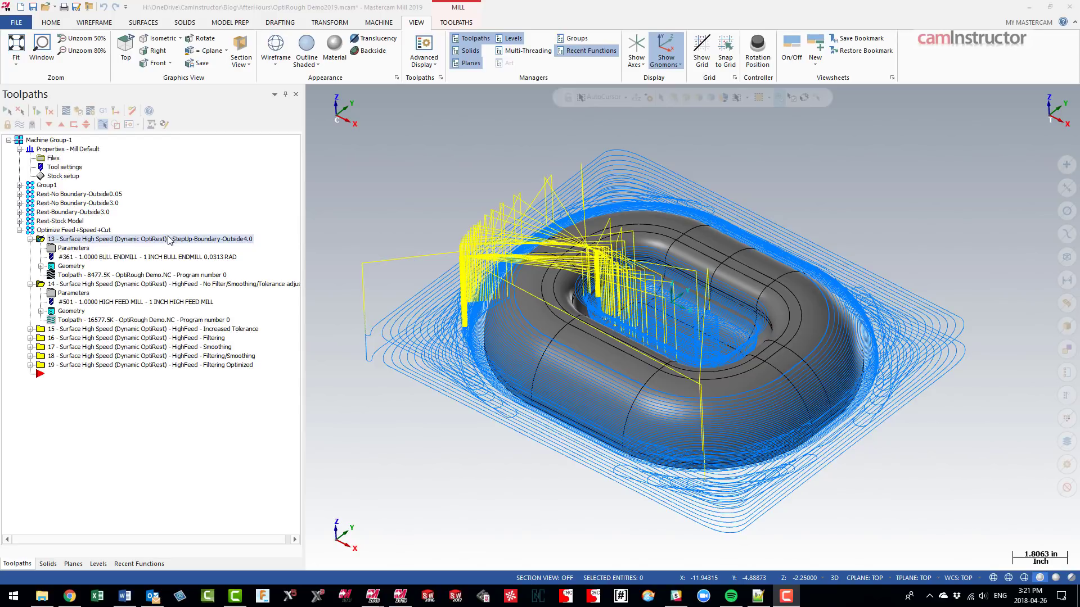
Backplot operation 13 to read its cycle time, then open operation 14's OptiRough parameters.
{"action": "left_click", "coordinate": [101, 276]}
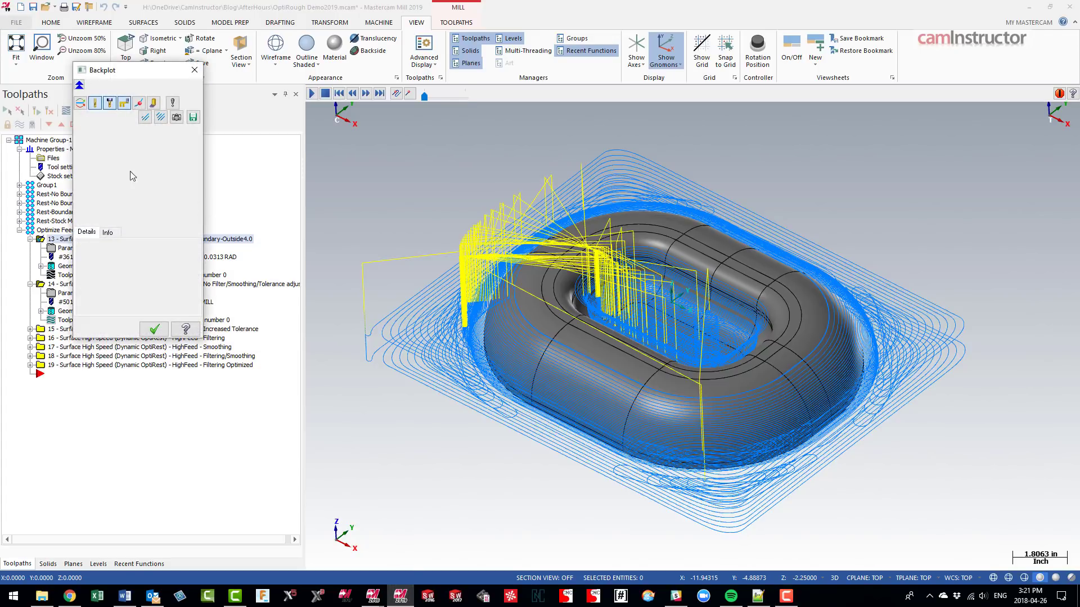
{"action": "left_click", "coordinate": [116, 232]}
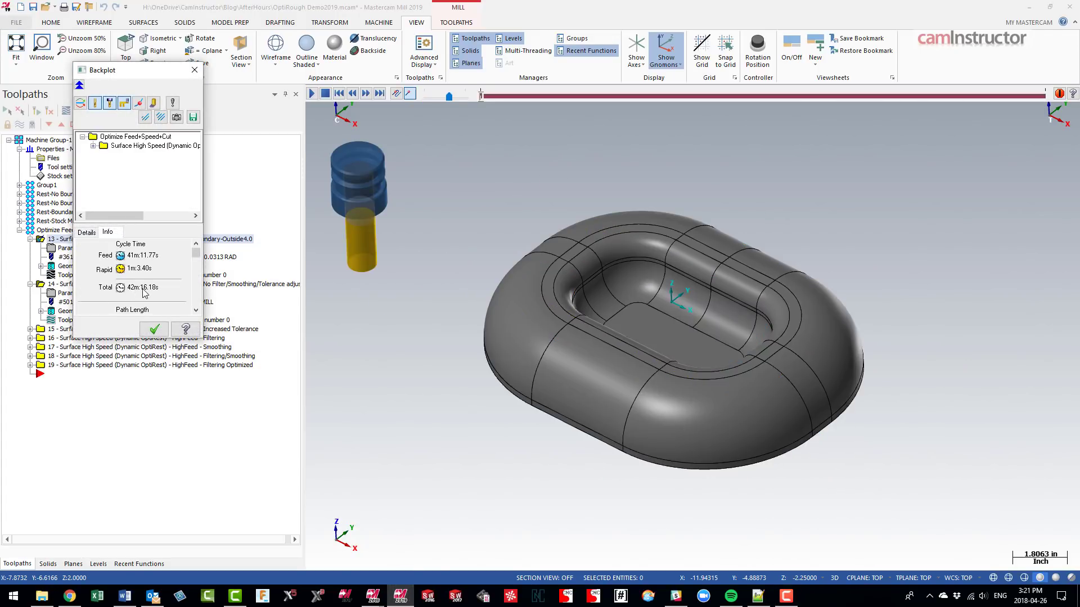
{"action": "left_click", "coordinate": [154, 329]}
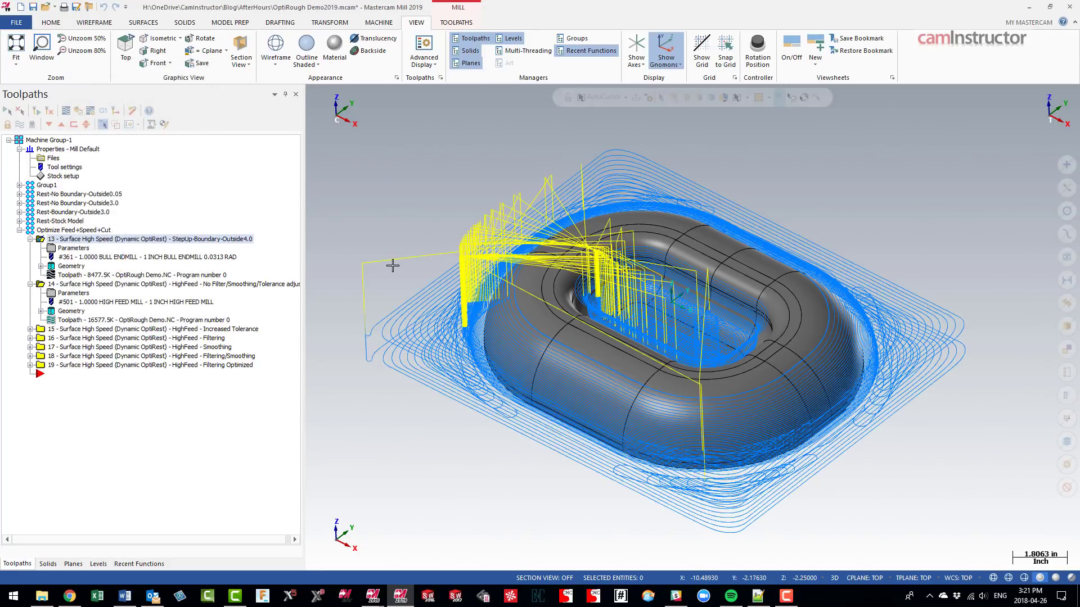
{"action": "left_click", "coordinate": [72, 293]}
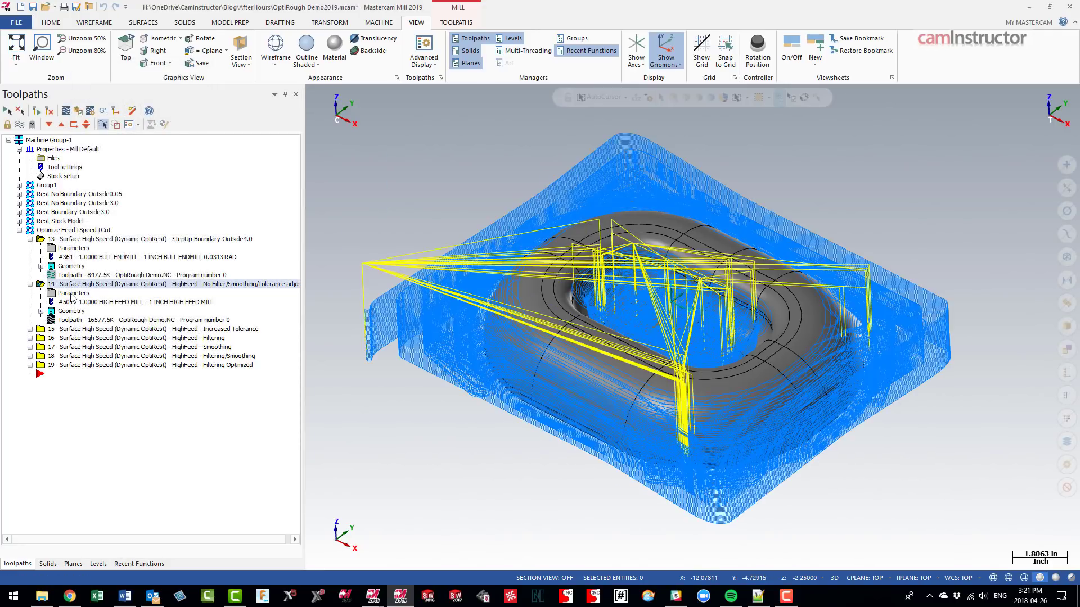
Review operation 14's containment boundary, 300.0 feed rate, micro-lift distance and 300.0 back feedrate.
{"action": "left_click", "coordinate": [225, 156]}
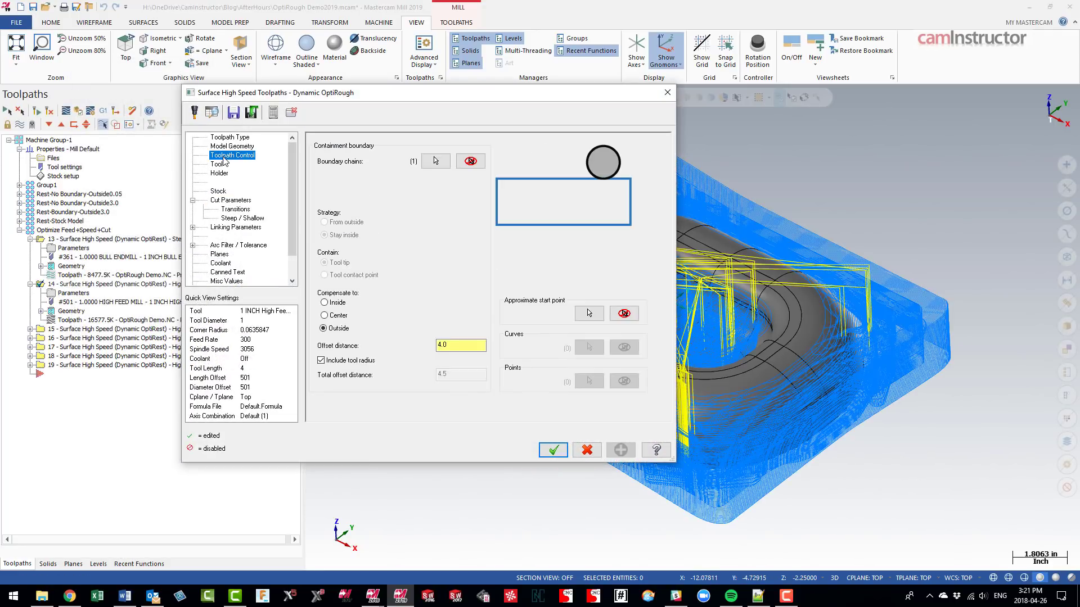
{"action": "left_click", "coordinate": [217, 165]}
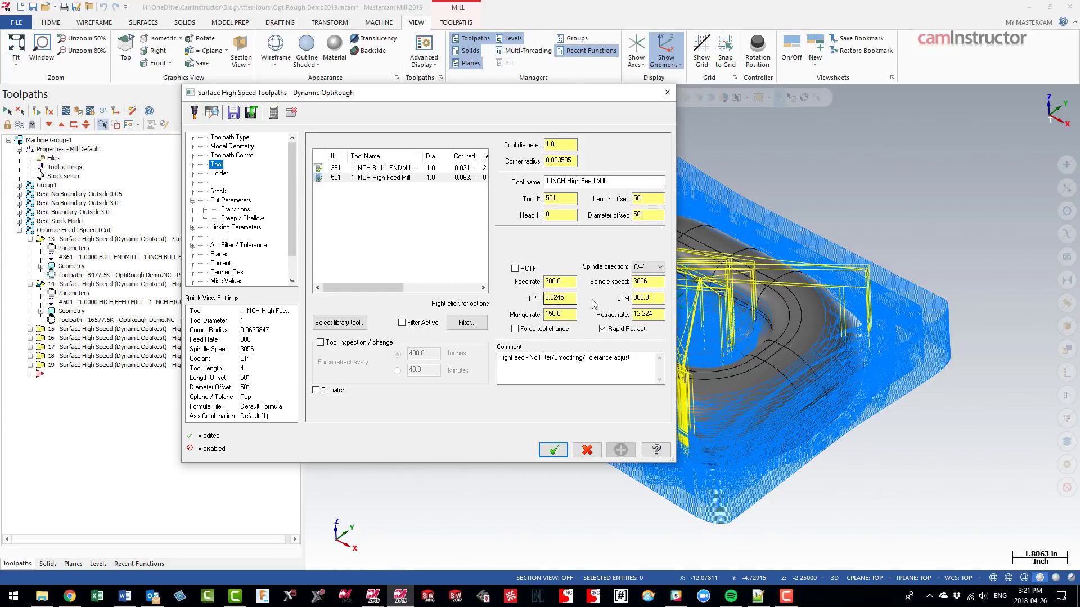
{"action": "double_click", "coordinate": [576, 281]}
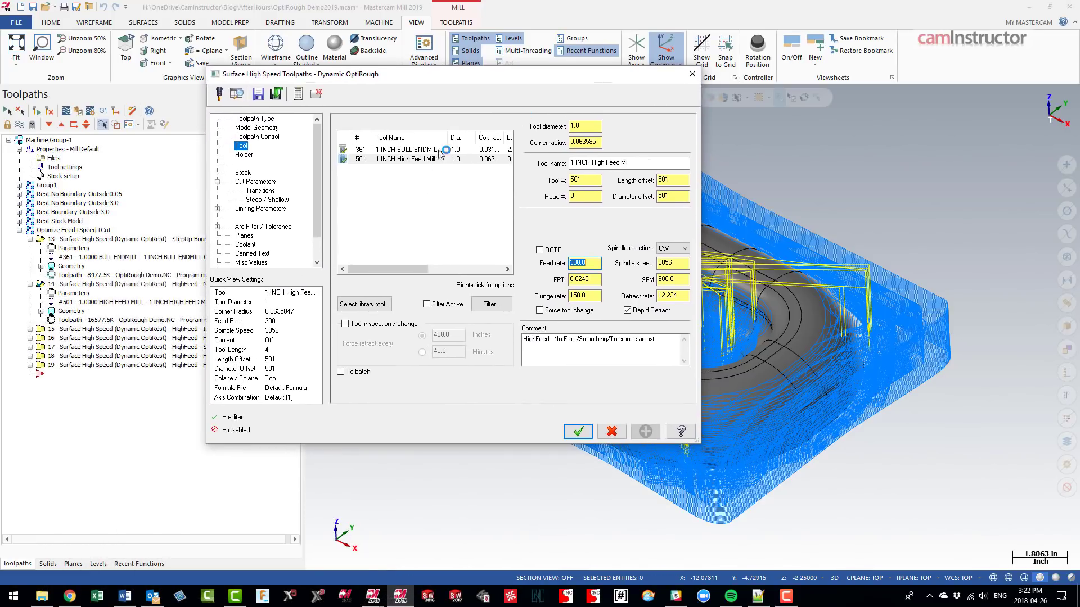
{"action": "left_click", "coordinate": [273, 182]}
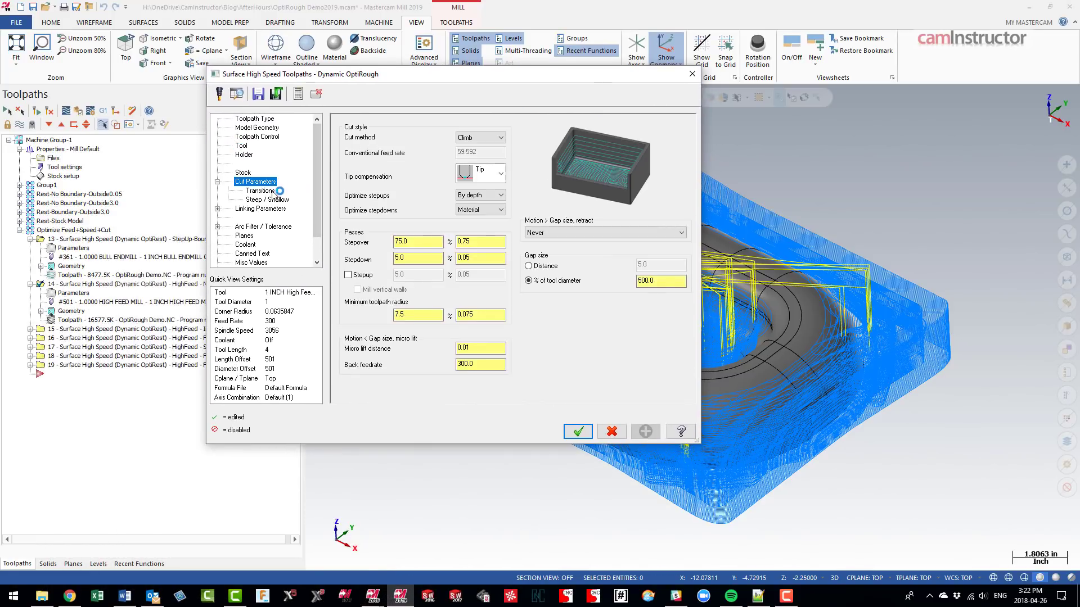
{"action": "left_click", "coordinate": [478, 348]}
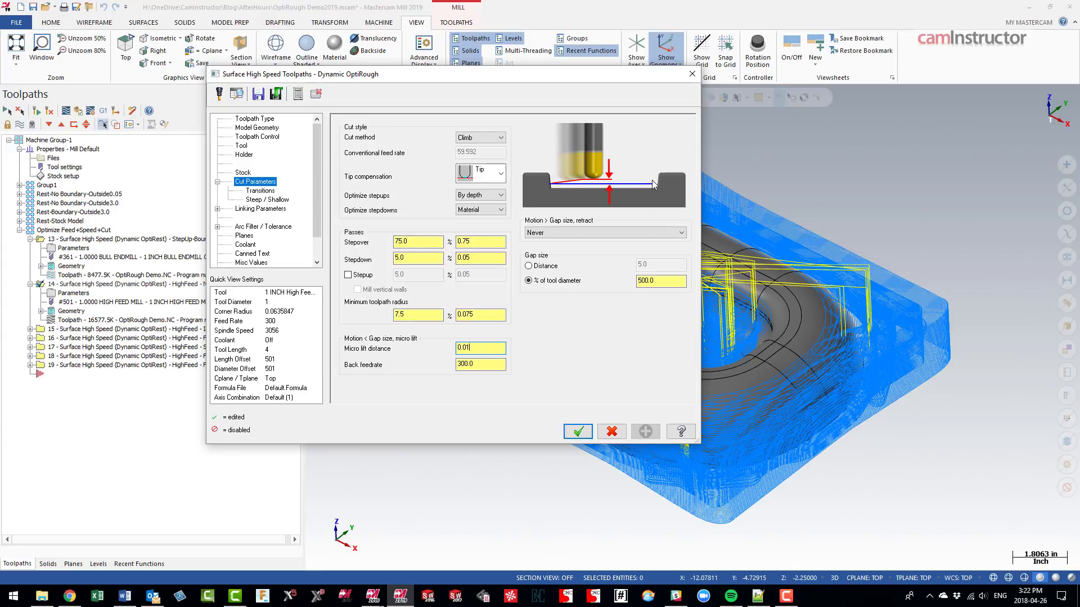
{"action": "left_click", "coordinate": [494, 369]}
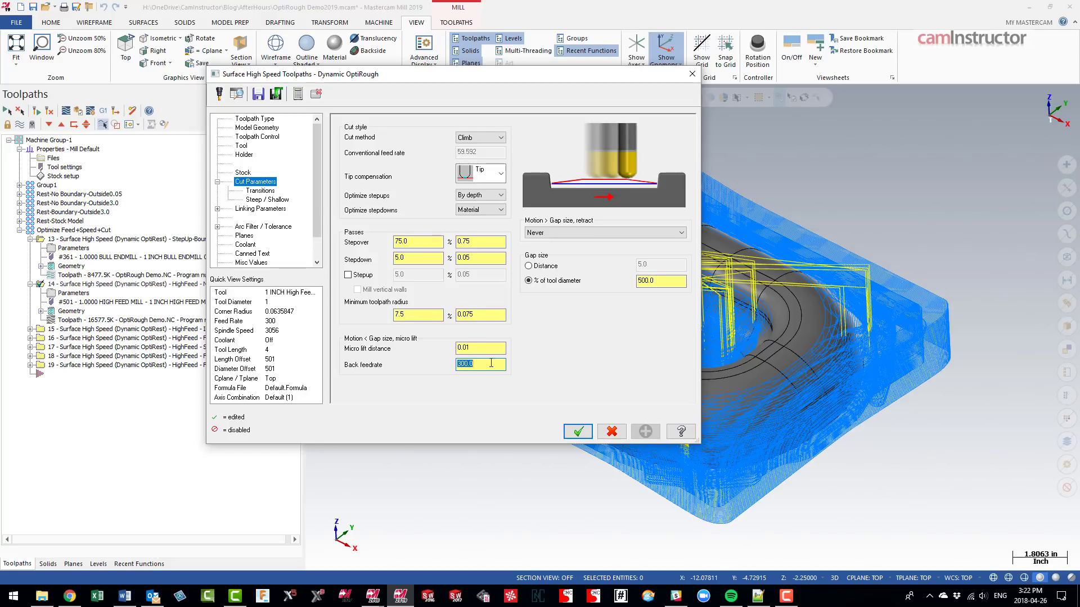
Recheck the 300.0 feed rate and 300.0 back feedrate, then cancel the dialog without changes.
{"action": "left_click", "coordinate": [242, 146]}
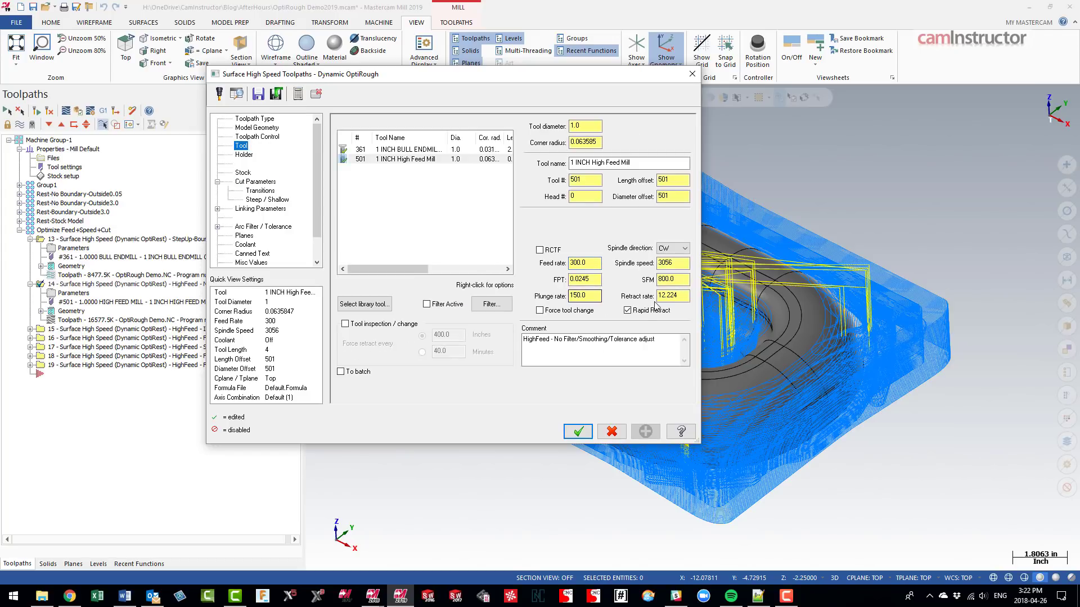
{"action": "double_click", "coordinate": [584, 263]}
{"action": "left_click", "coordinate": [256, 181]}
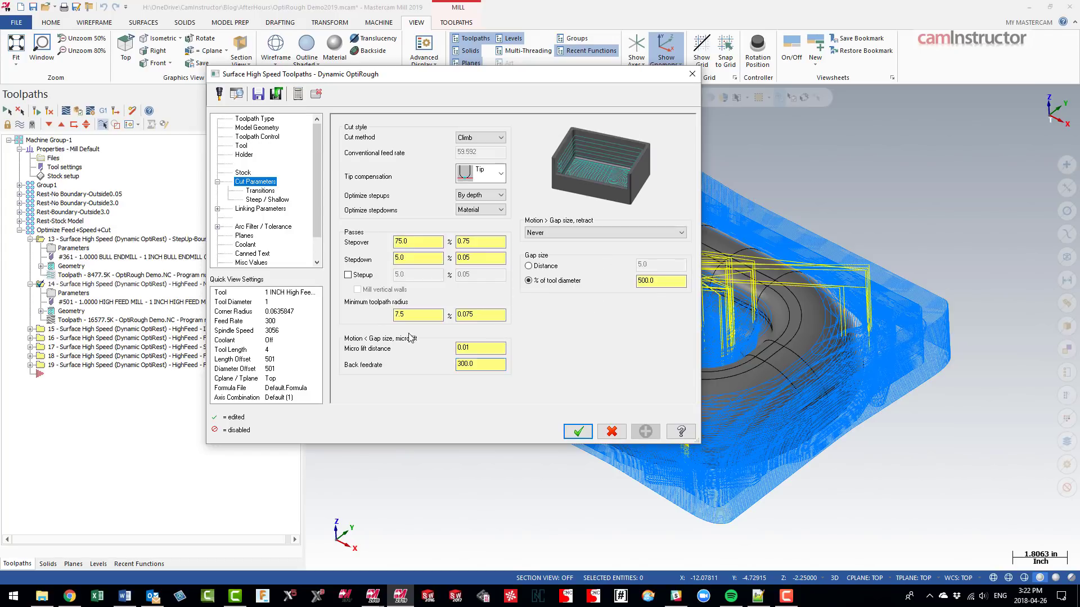
{"action": "double_click", "coordinate": [477, 365]}
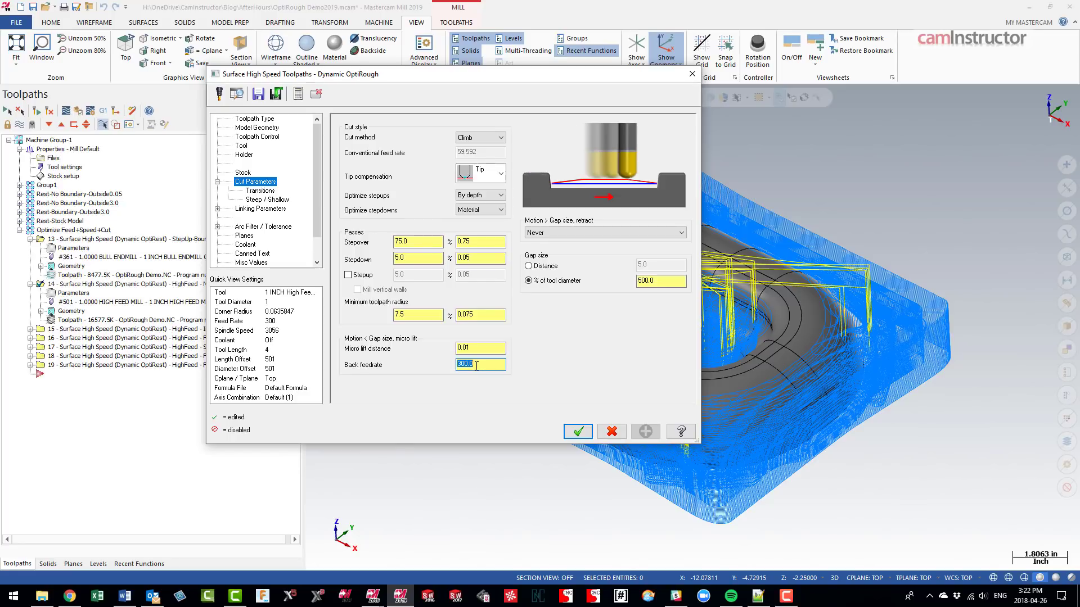
{"action": "left_click", "coordinate": [617, 431]}
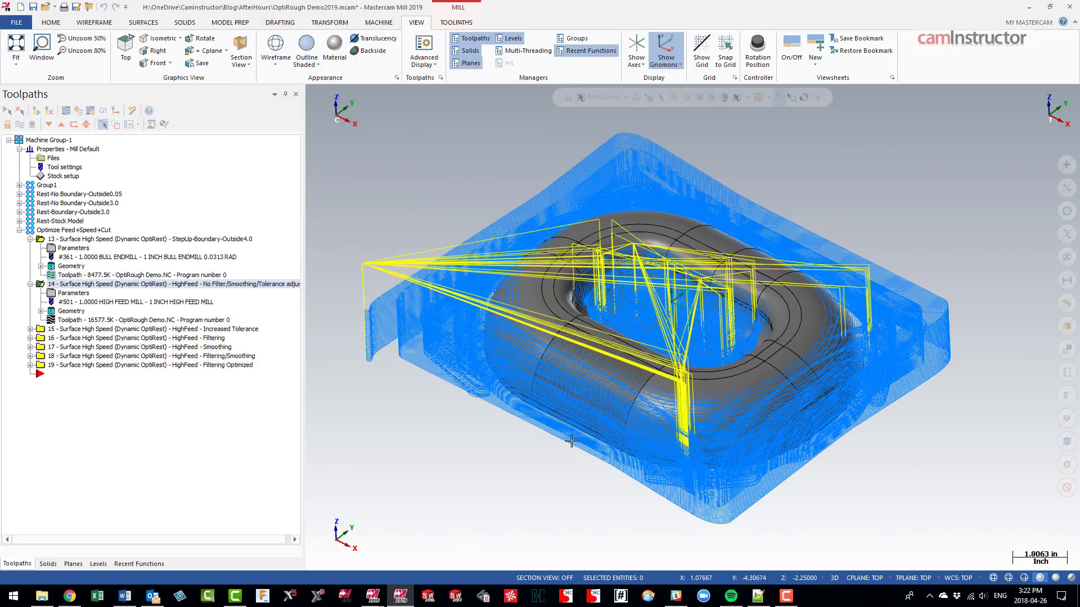
{"action": "double_click", "coordinate": [99, 277]}
{"action": "left_click", "coordinate": [108, 233]}
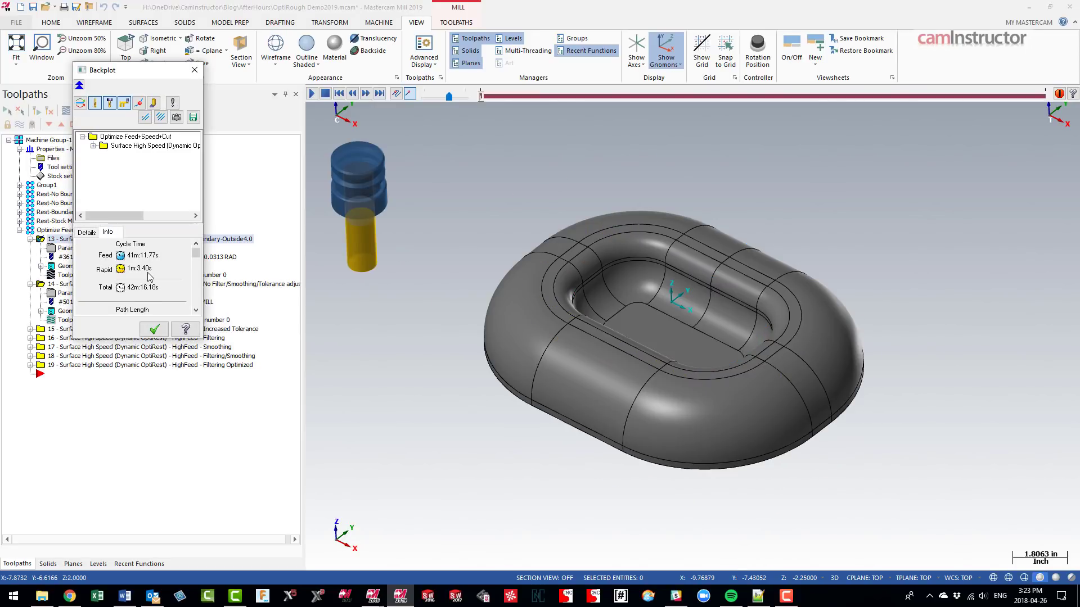
{"action": "left_click", "coordinate": [154, 329]}
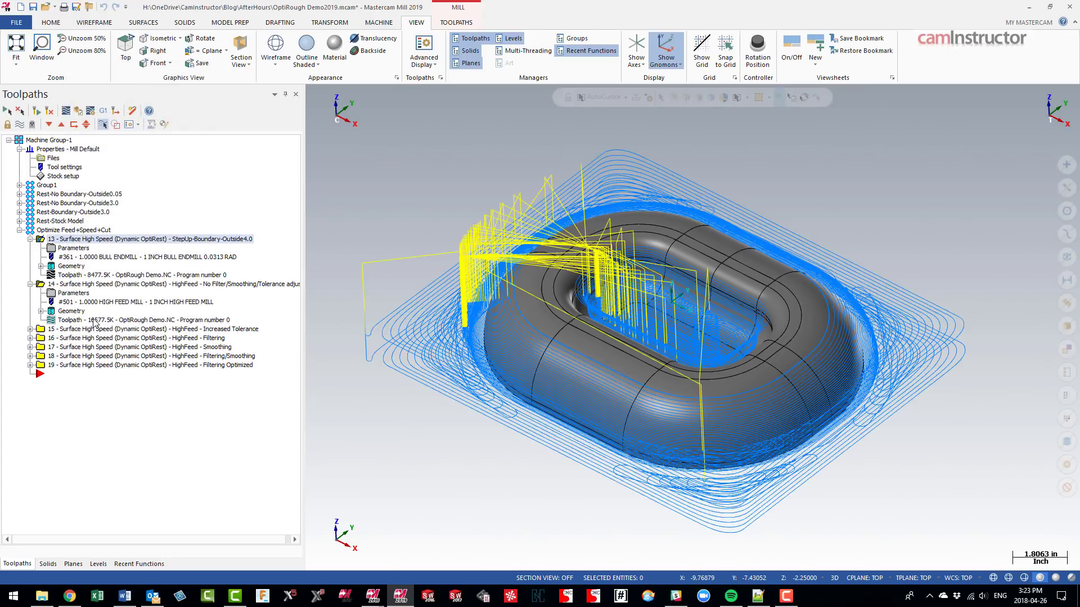
{"action": "double_click", "coordinate": [93, 320]}
{"action": "left_click", "coordinate": [160, 118]}
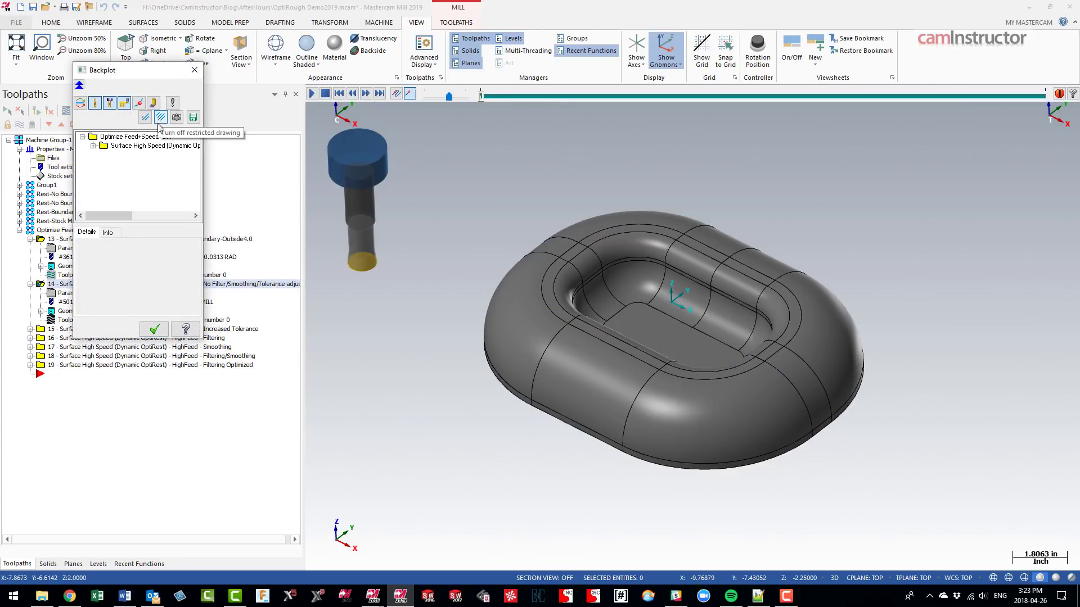
{"action": "left_click", "coordinate": [107, 232]}
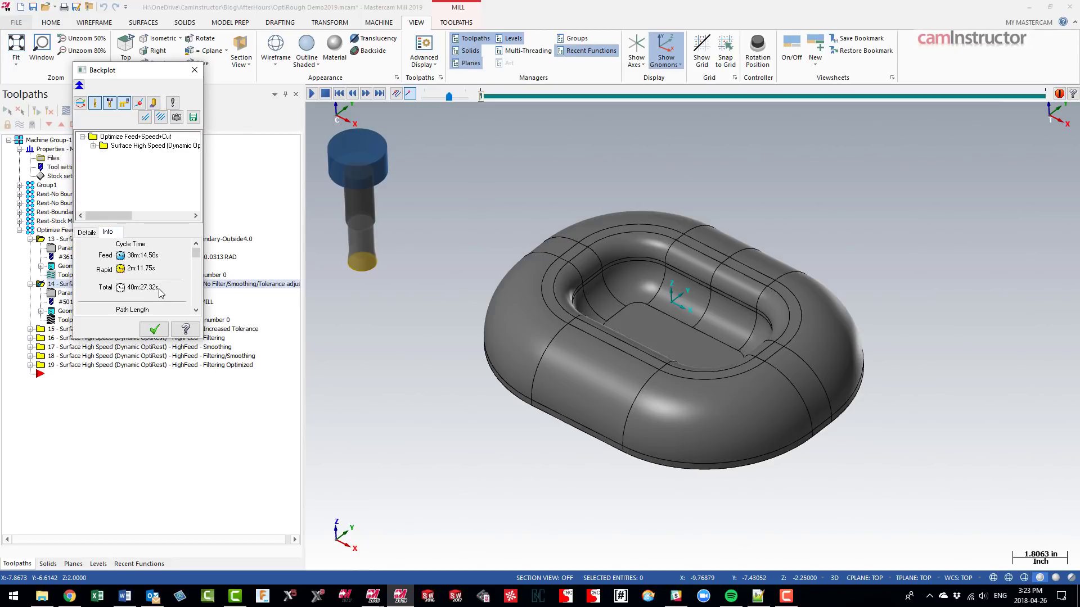
{"action": "left_click", "coordinate": [155, 331]}
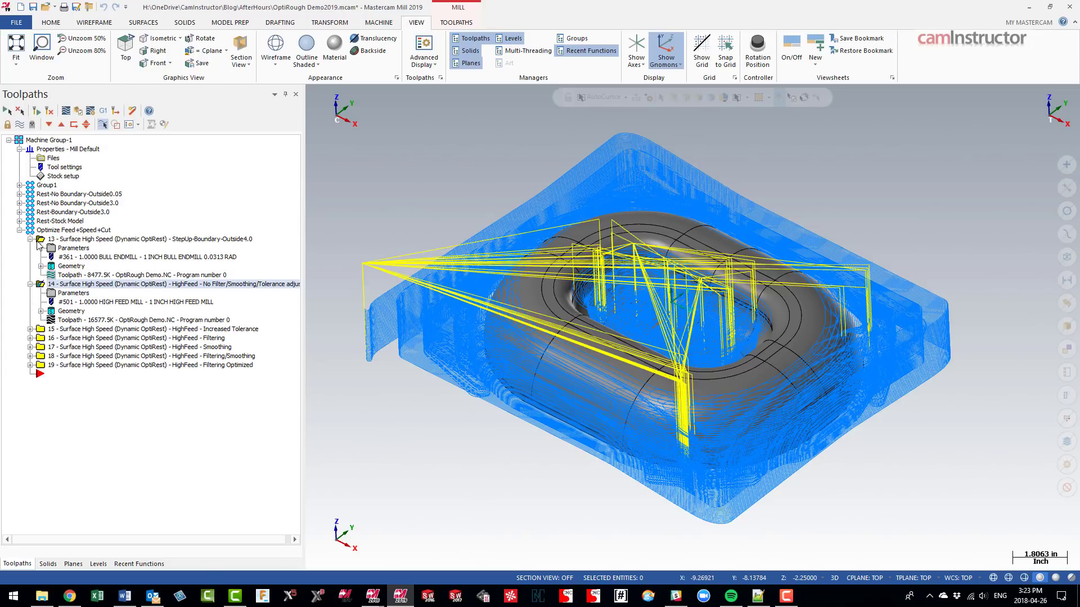
Compare operation 13's and operation 14's toolpaths on the part, then collapse operation 13's branch.
{"action": "scroll", "coordinate": [417, 284], "scroll_direction": "down", "scroll_amount": 1}
{"action": "scroll", "coordinate": [385, 298], "scroll_direction": "up", "scroll_amount": 2}
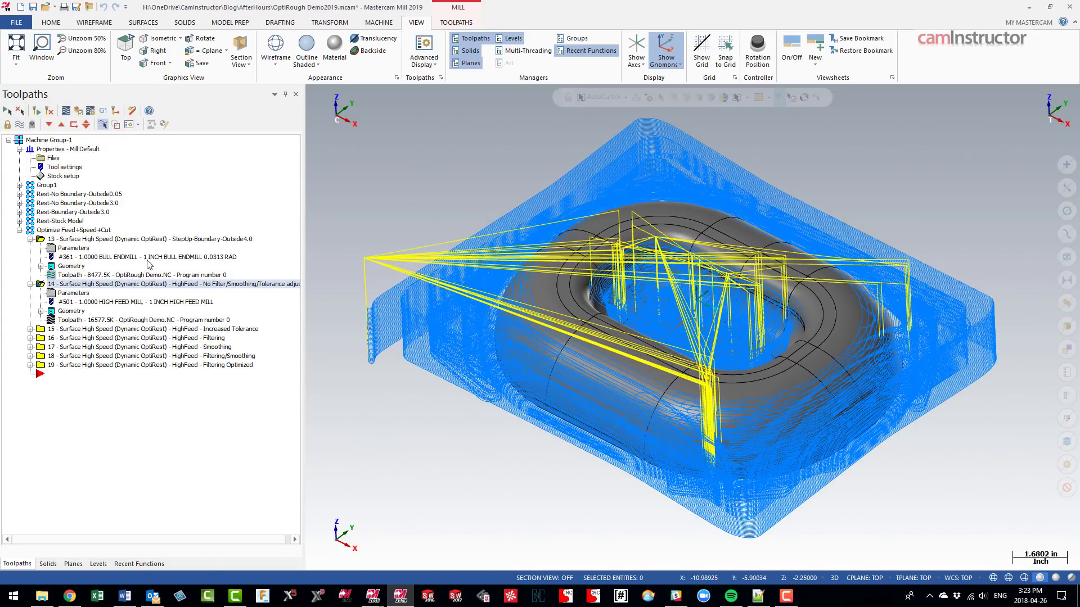
{"action": "left_click", "coordinate": [164, 240]}
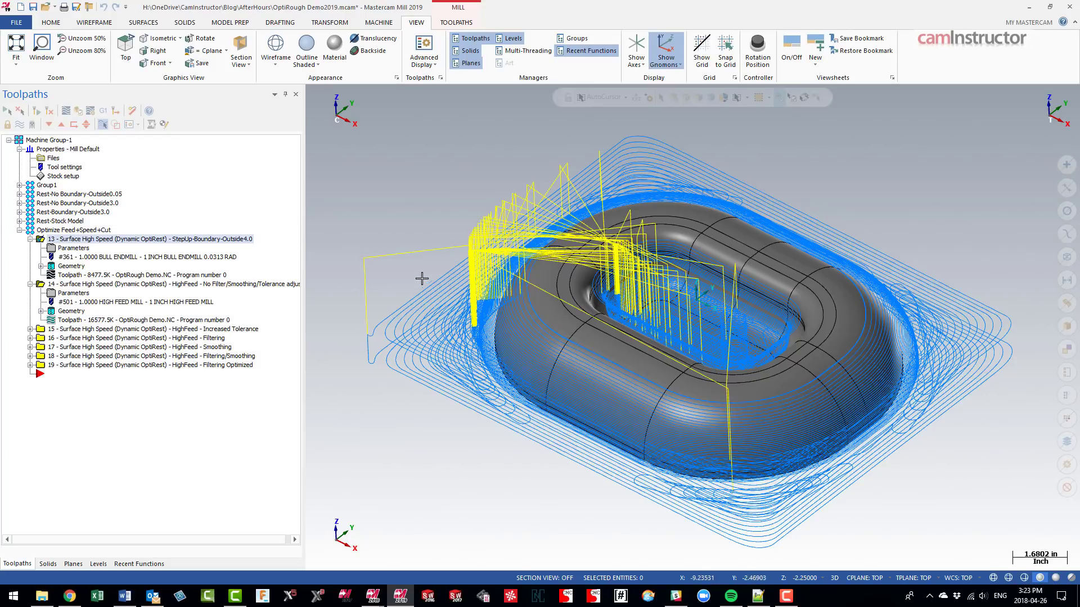
{"action": "left_click", "coordinate": [140, 285]}
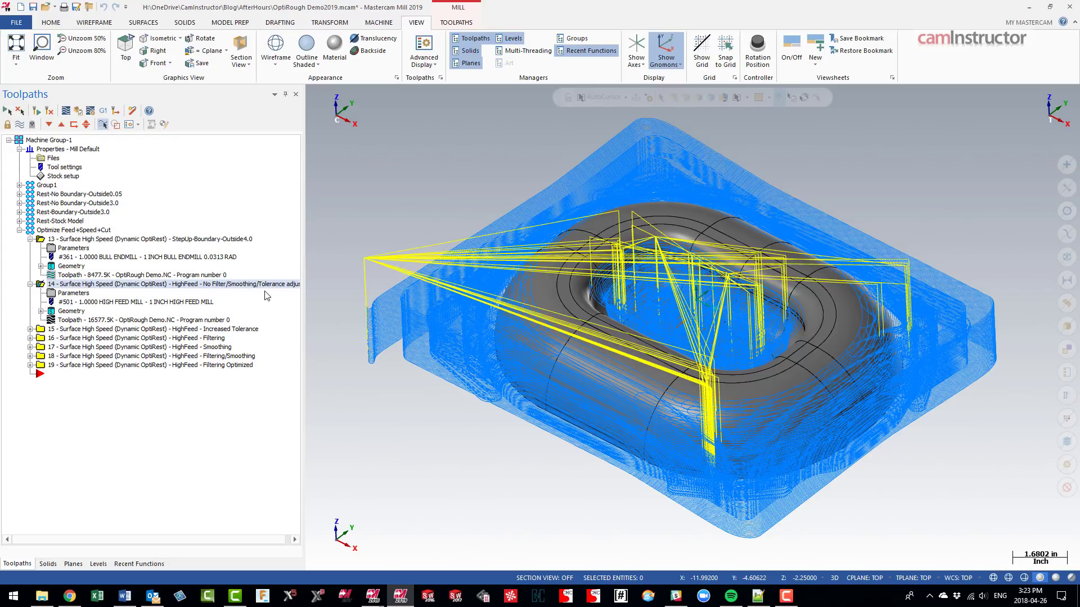
{"action": "left_click", "coordinate": [29, 240]}
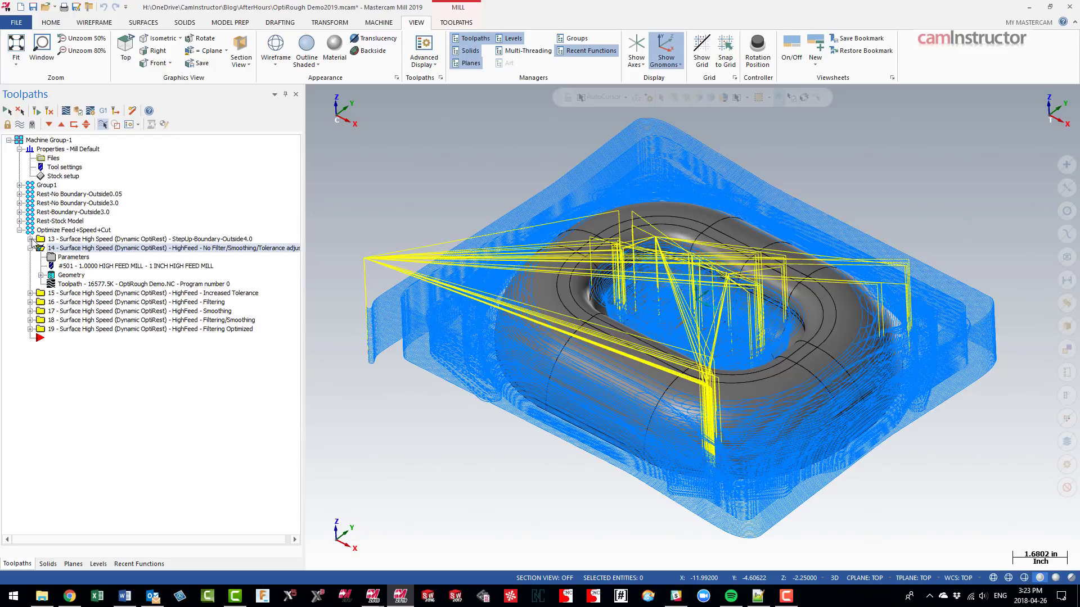
Post only operation 14 to OptiRough Demo.NC, replacing the existing file.
{"action": "left_click", "coordinate": [102, 124]}
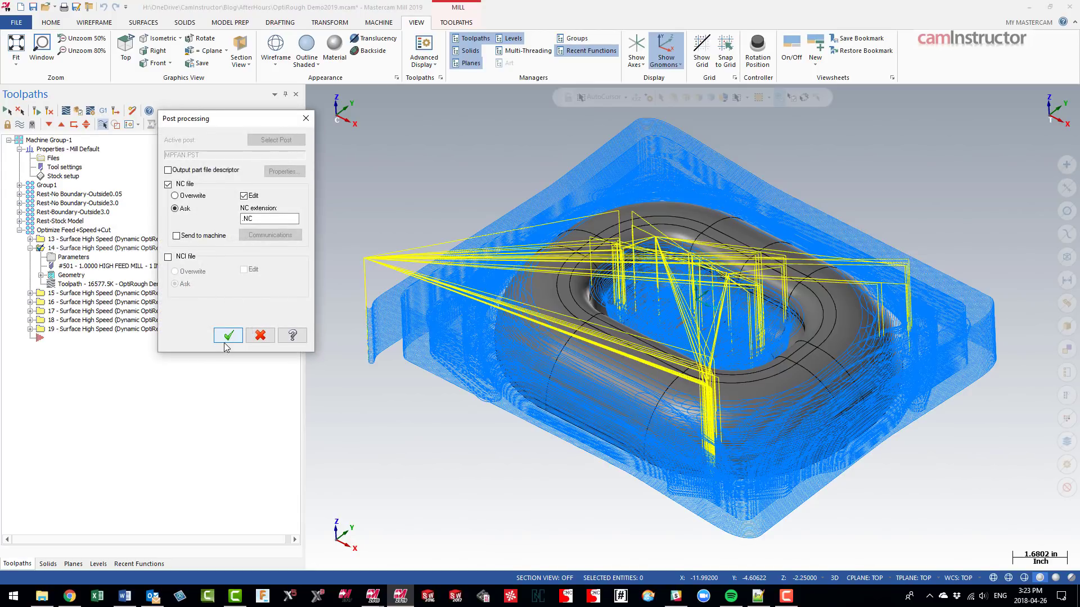
{"action": "left_click", "coordinate": [228, 336]}
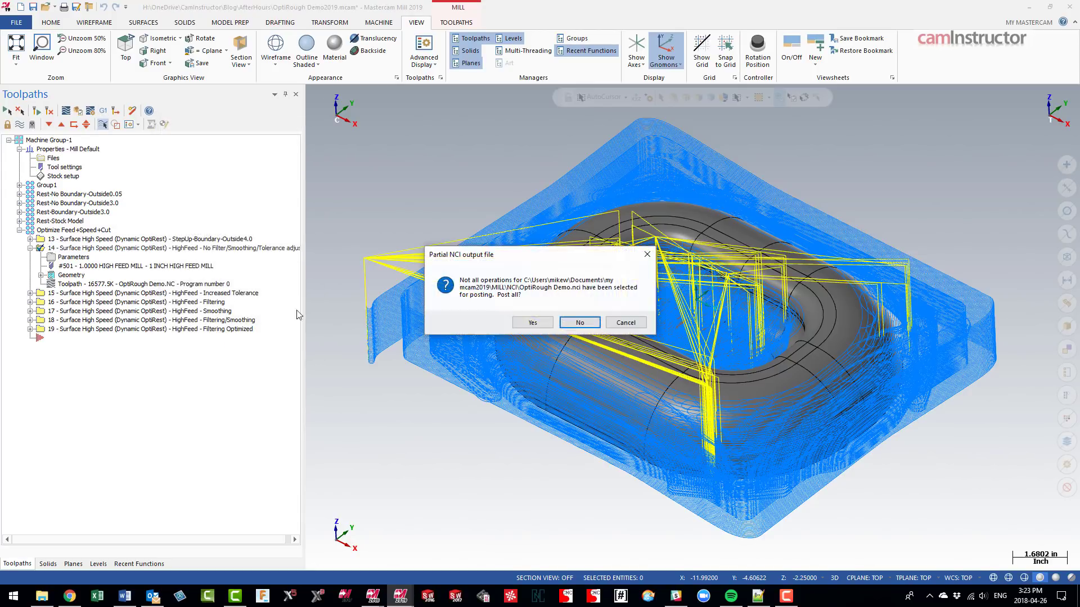
{"action": "left_click", "coordinate": [571, 322]}
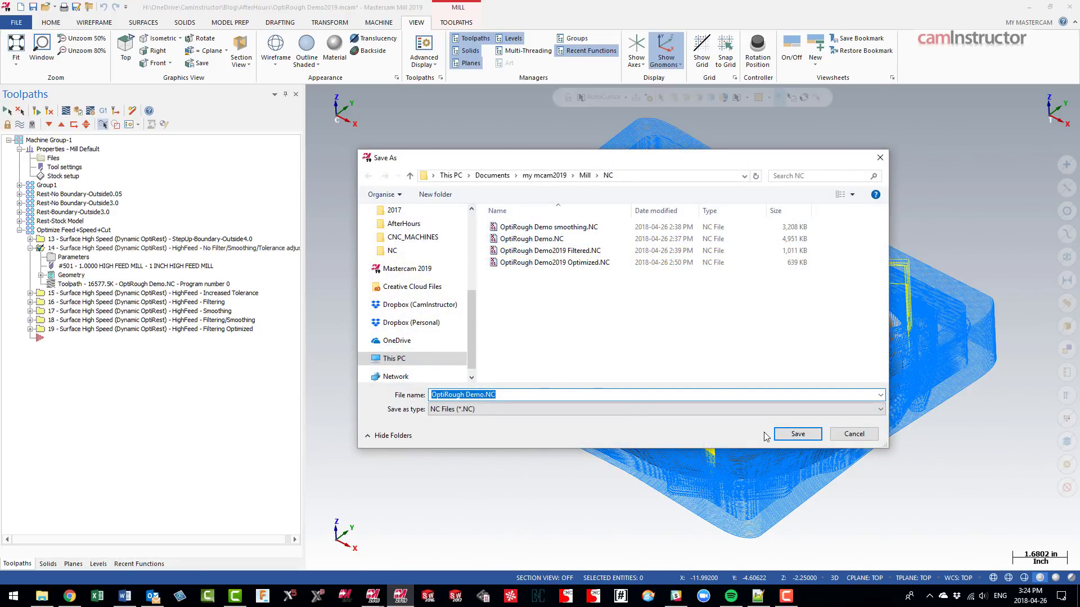
{"action": "left_click", "coordinate": [776, 436]}
{"action": "left_click", "coordinate": [612, 299]}
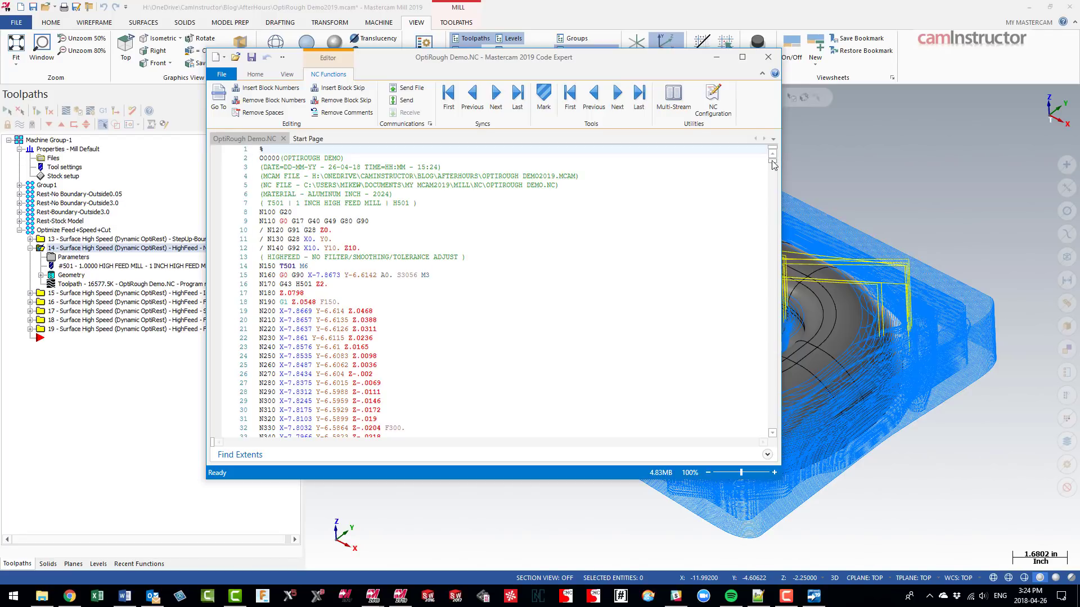
Jump to the end of the 197,549-line NC file and select coordinate lines 197505–197513.
{"action": "left_click_drag", "start_coordinate": [773, 162], "coordinate": [772, 431]}
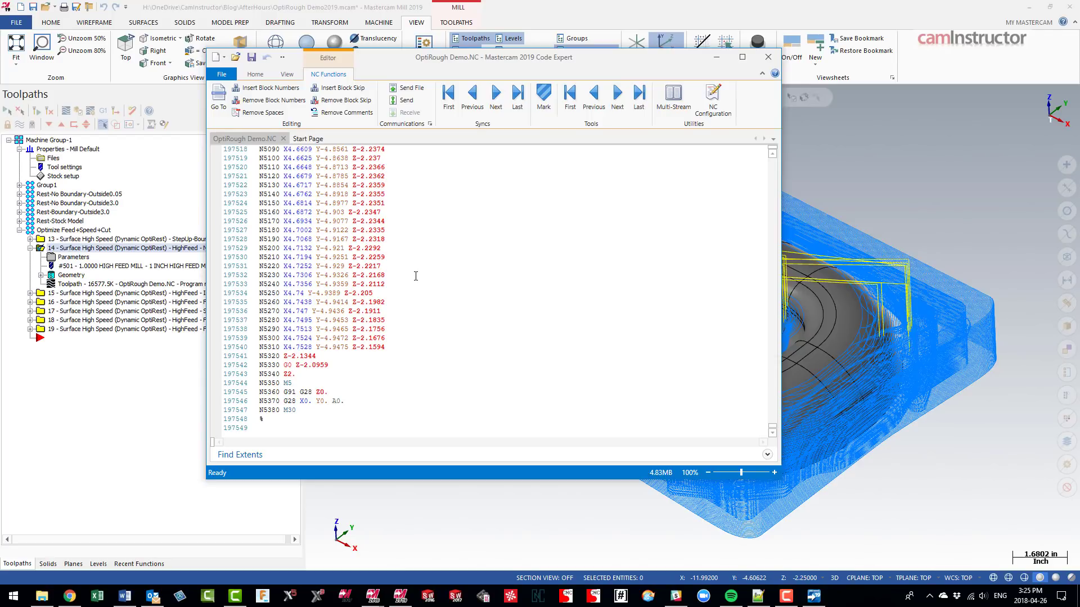
{"action": "scroll", "coordinate": [415, 276], "scroll_direction": "up", "scroll_amount": 5}
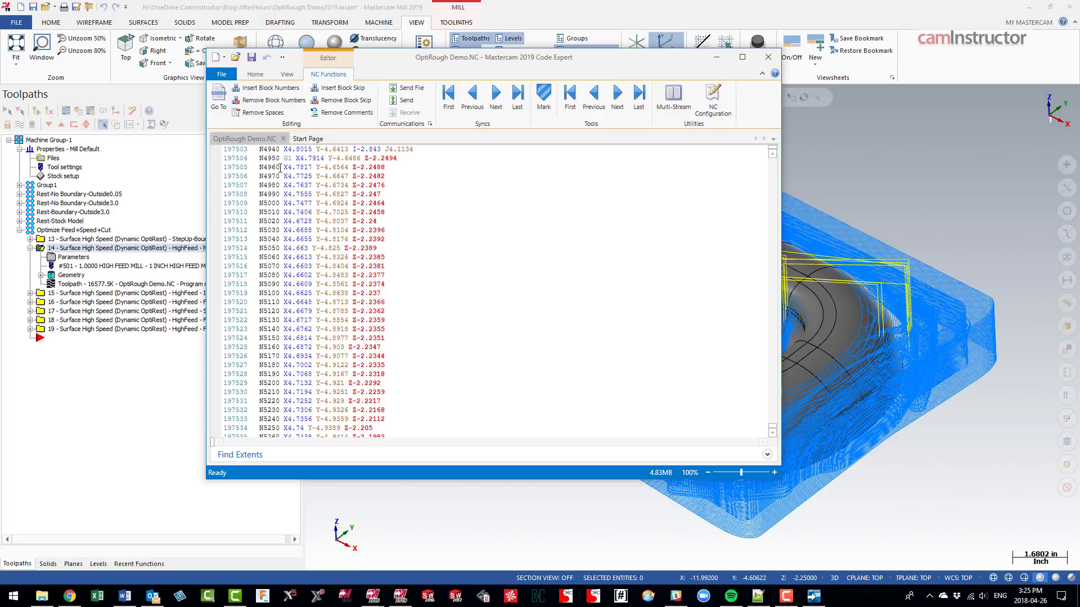
{"action": "left_click_drag", "start_coordinate": [283, 168], "coordinate": [386, 170]}
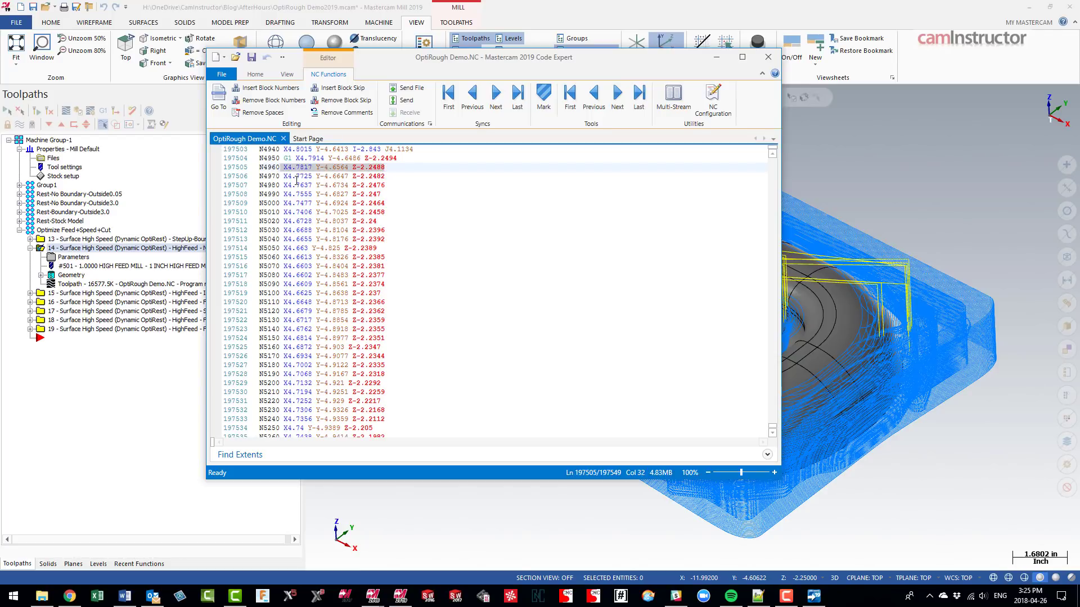
{"action": "left_click_drag", "start_coordinate": [282, 176], "coordinate": [390, 177]}
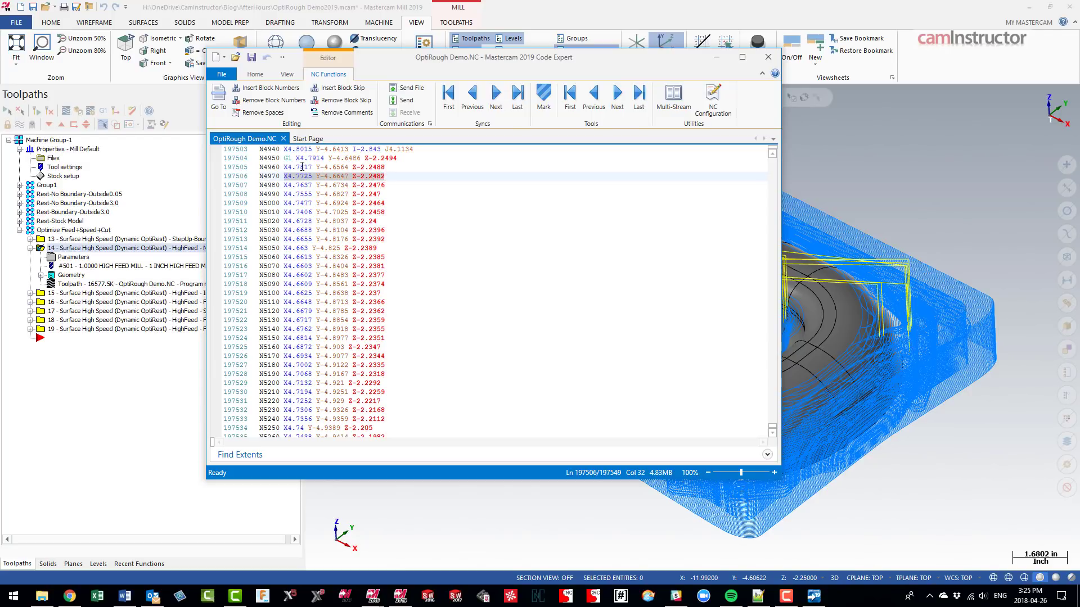
{"action": "scroll", "coordinate": [411, 228], "scroll_direction": "up", "scroll_amount": 1}
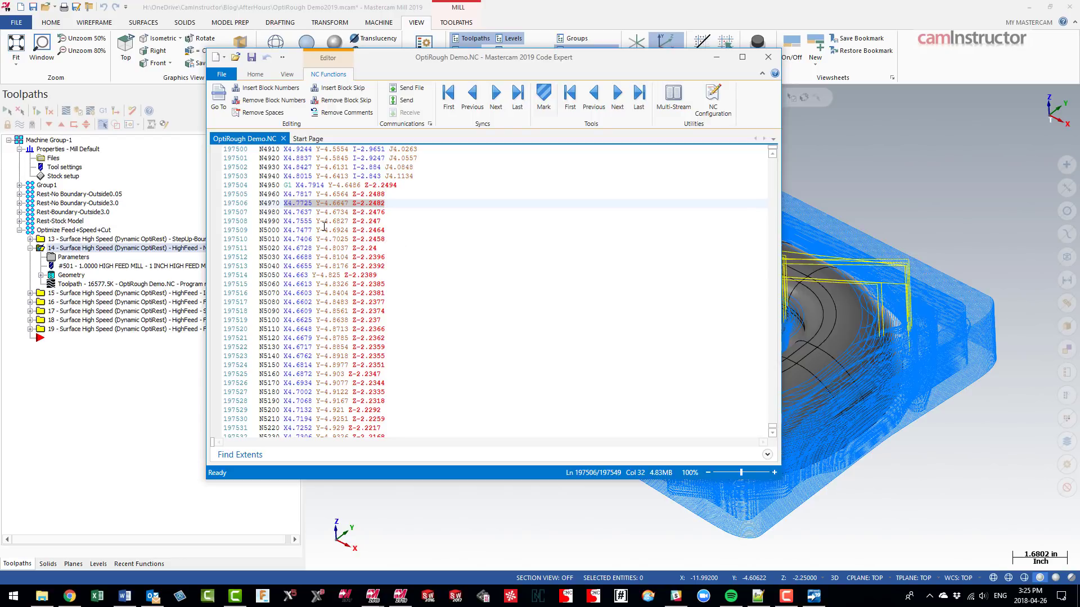
{"action": "left_click_drag", "start_coordinate": [284, 211], "coordinate": [369, 302]}
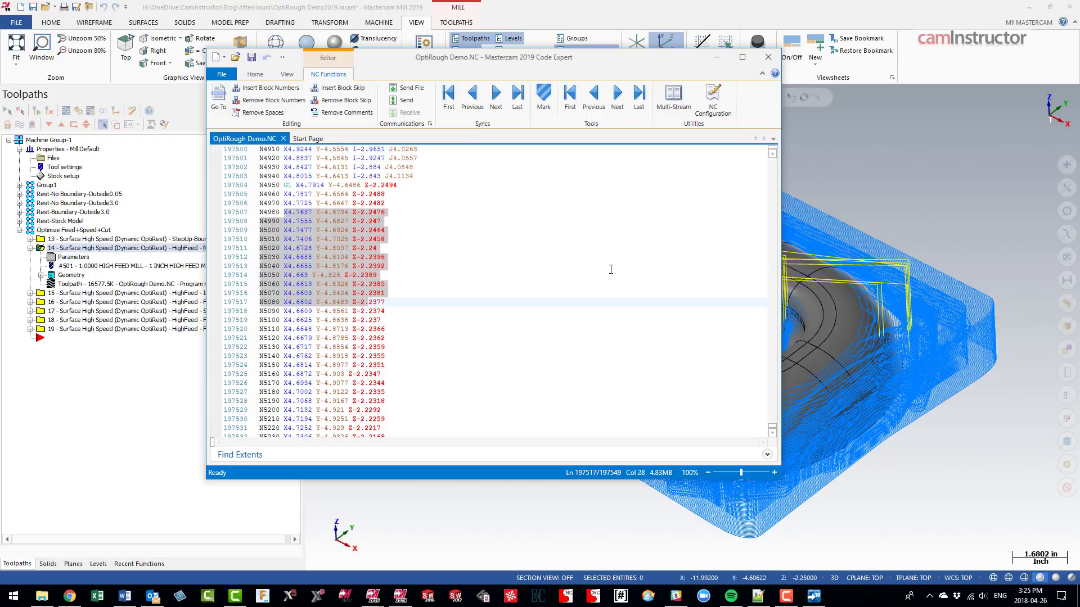
Clear the selection, move to line 197522, and close Code Expert.
{"action": "left_click", "coordinate": [385, 302]}
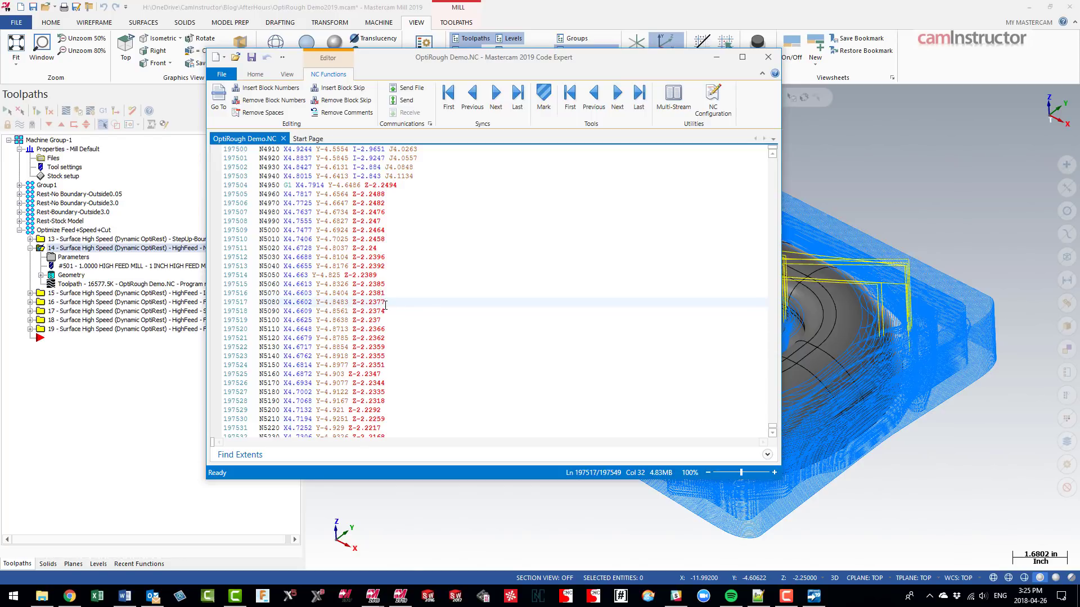
{"action": "left_click", "coordinate": [386, 320]}
{"action": "left_click", "coordinate": [387, 347]}
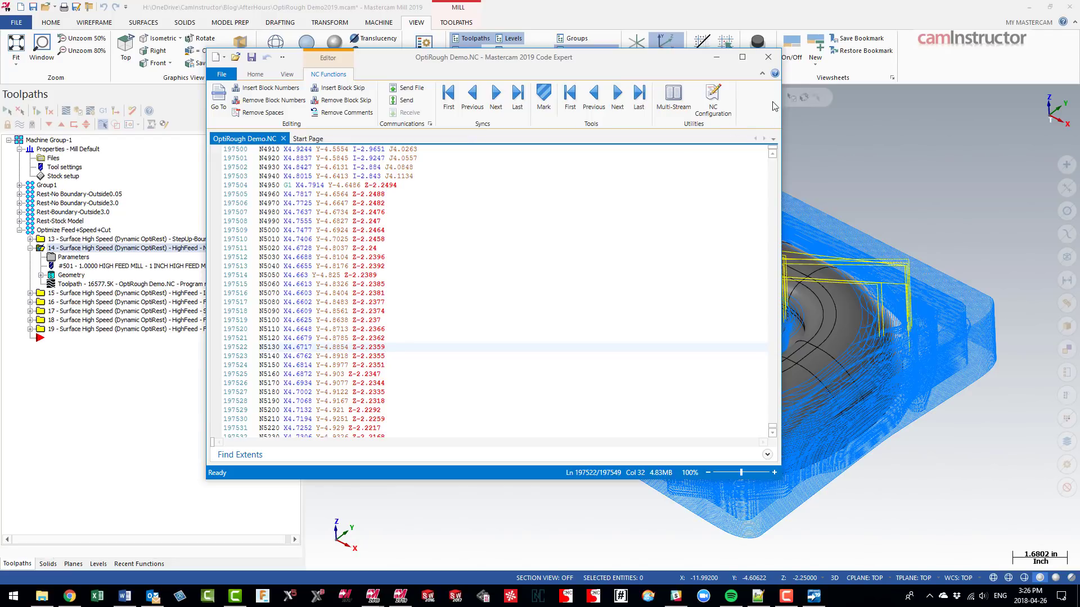
{"action": "left_click", "coordinate": [768, 57]}
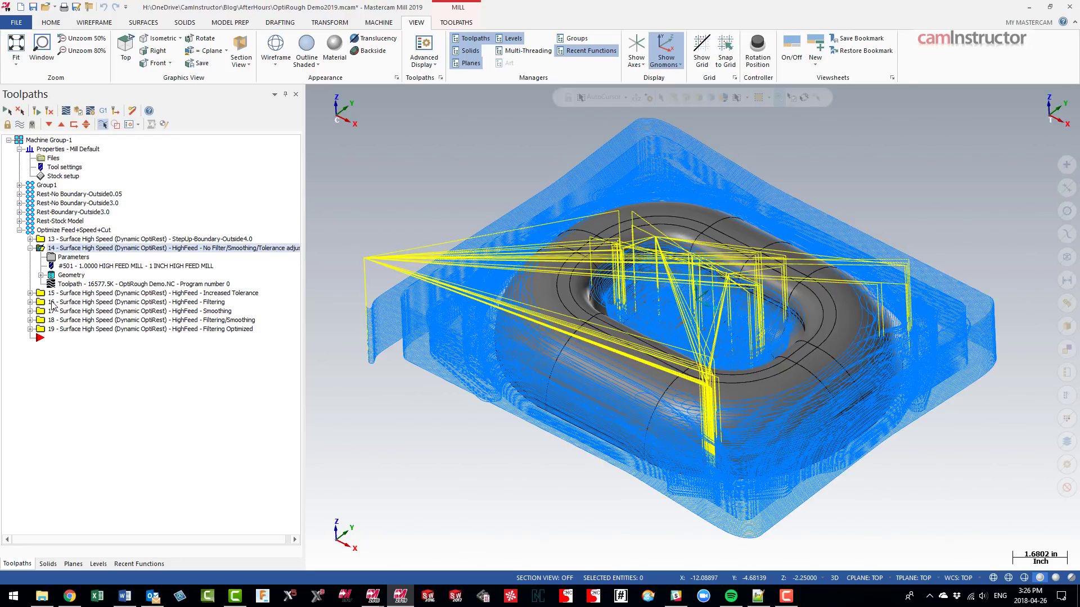
{"action": "left_click", "coordinate": [30, 293]}
{"action": "left_click", "coordinate": [72, 302]}
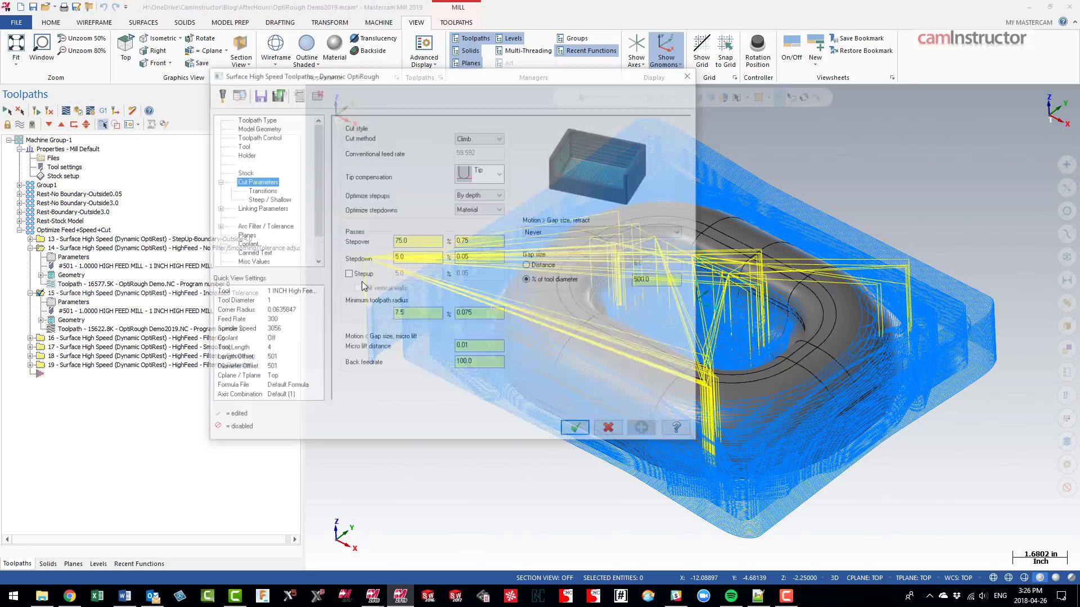
{"action": "left_click", "coordinate": [262, 227]}
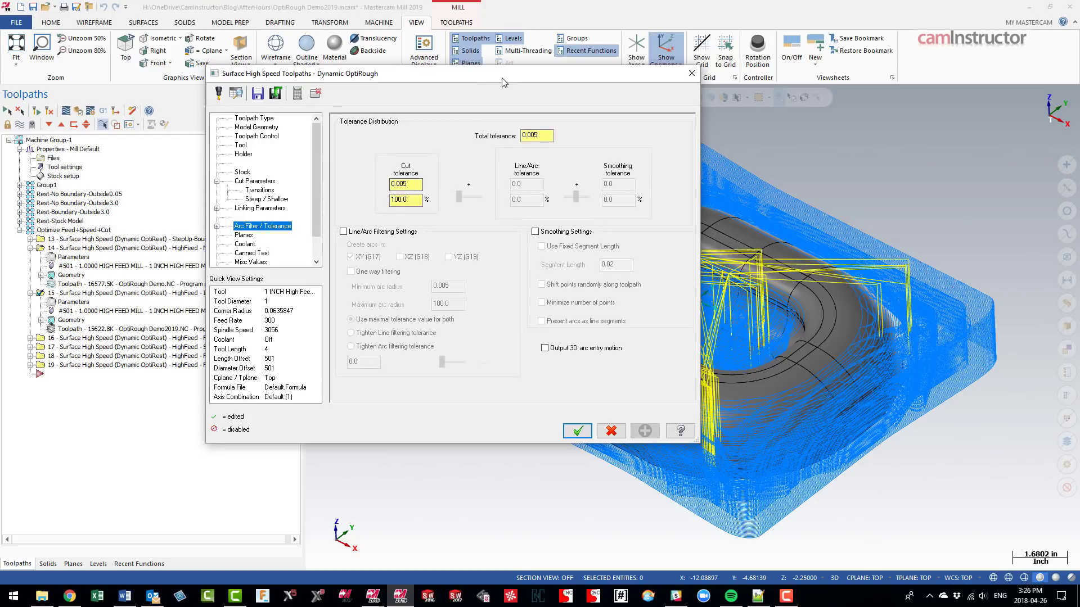
{"action": "left_click_drag", "start_coordinate": [502, 79], "coordinate": [491, 75]}
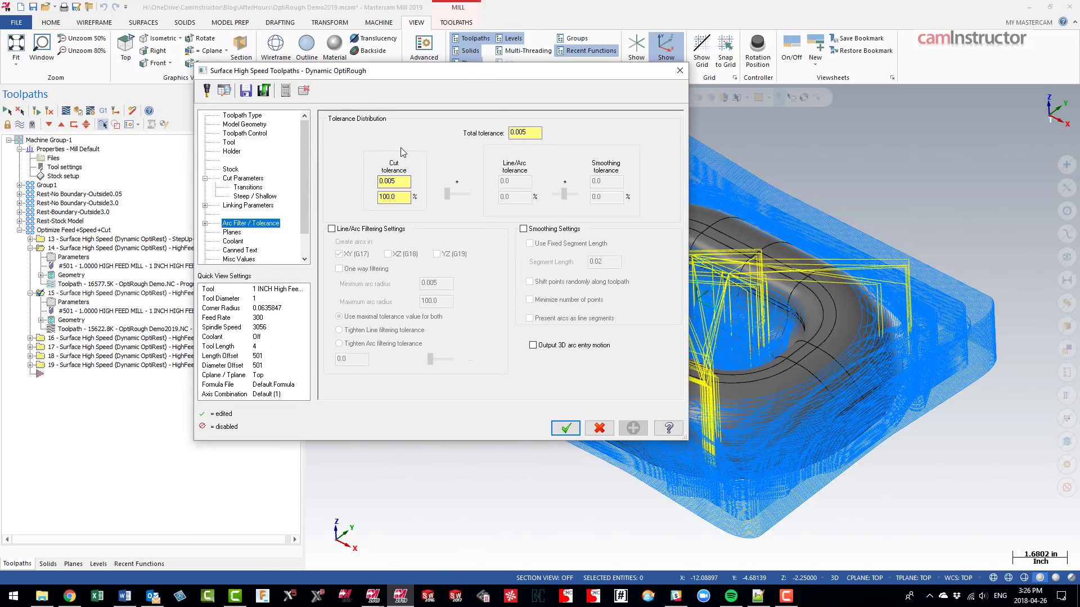
{"action": "double_click", "coordinate": [535, 134]}
{"action": "left_click", "coordinate": [245, 134]}
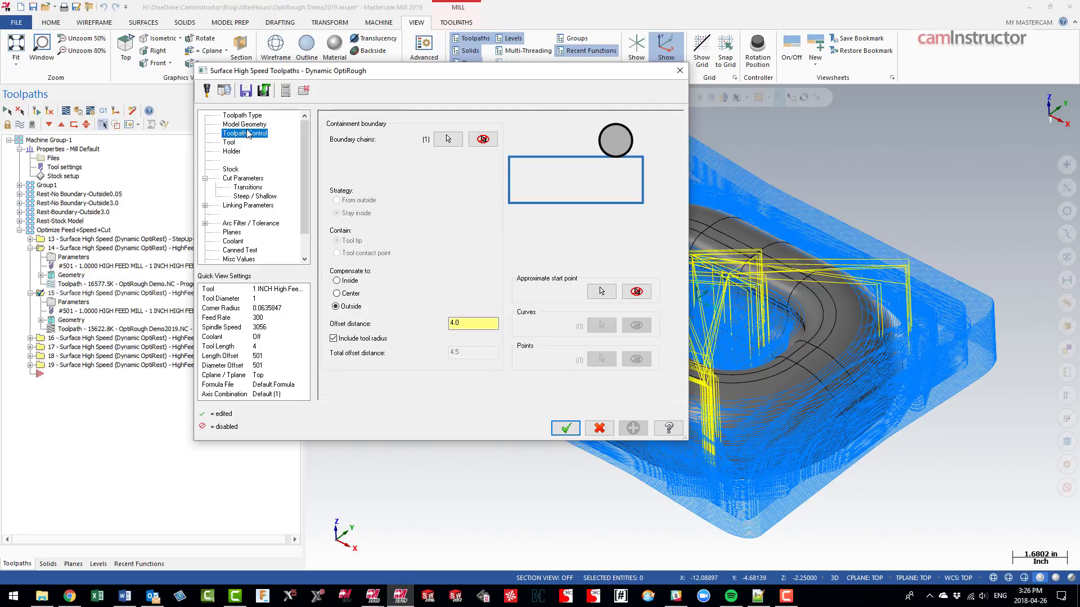
{"action": "left_click", "coordinate": [245, 124]}
{"action": "left_click", "coordinate": [436, 150]}
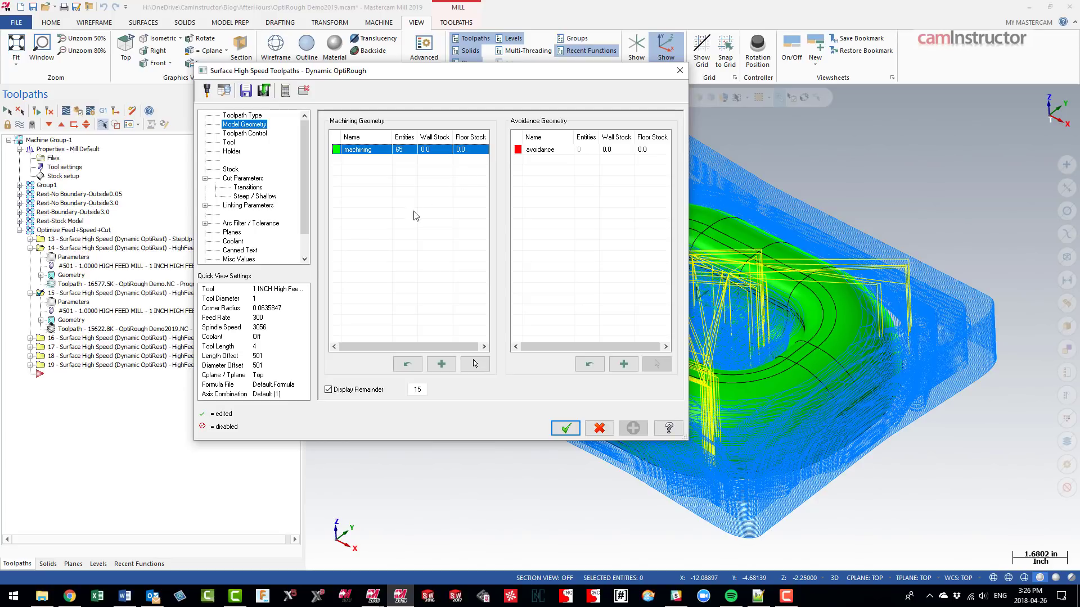
{"action": "left_click", "coordinate": [251, 224]}
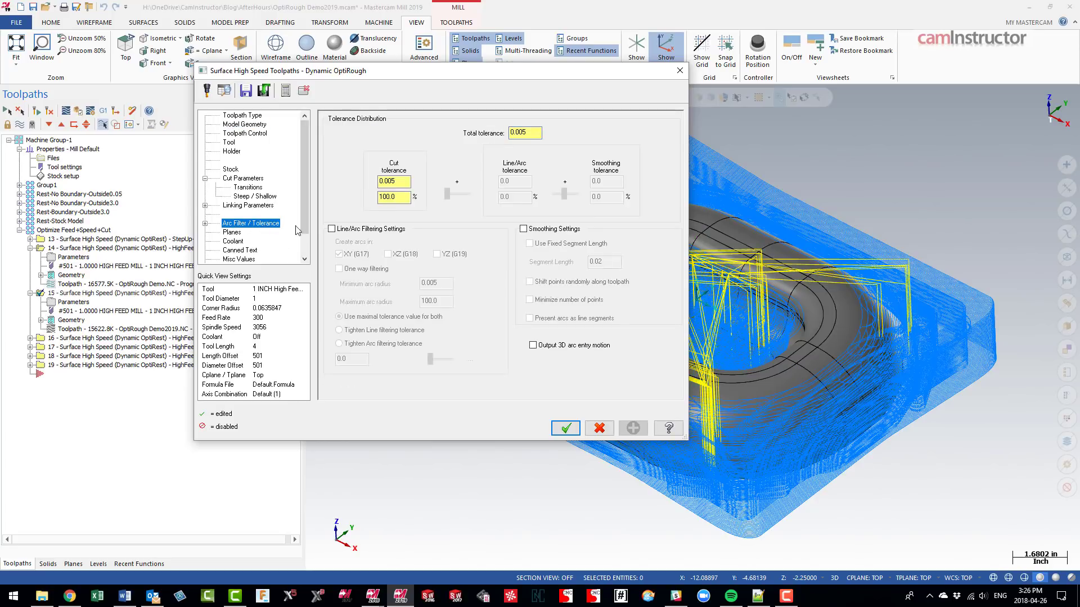
{"action": "double_click", "coordinate": [533, 134]}
Close operation 15's parameters, compare operations 14 and 15 toolpaths, and expand operation 16.
{"action": "left_click", "coordinate": [680, 71]}
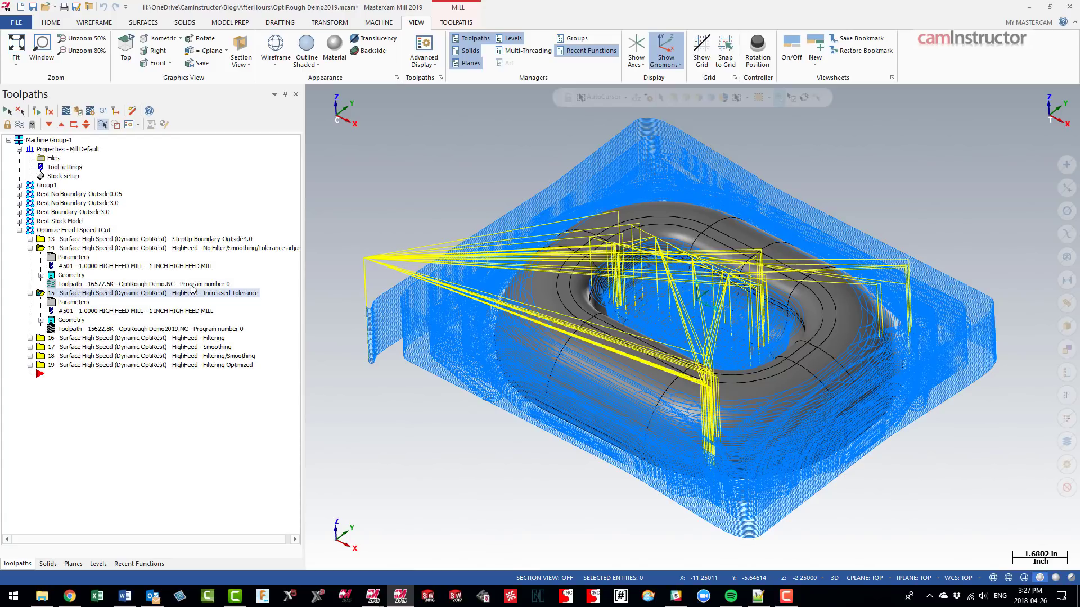
{"action": "left_click", "coordinate": [124, 249]}
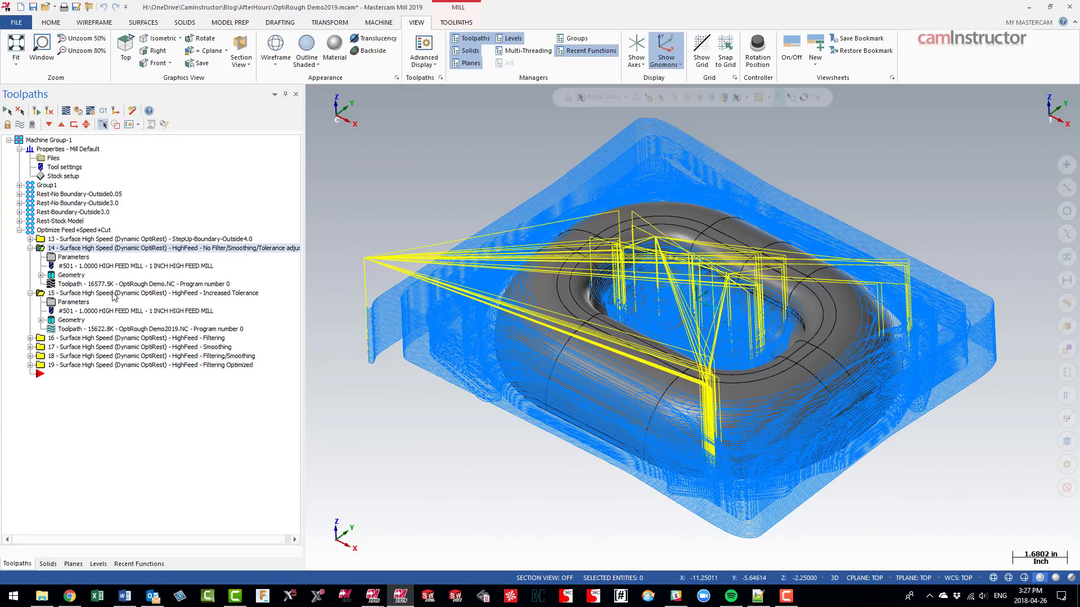
{"action": "left_click", "coordinate": [113, 294]}
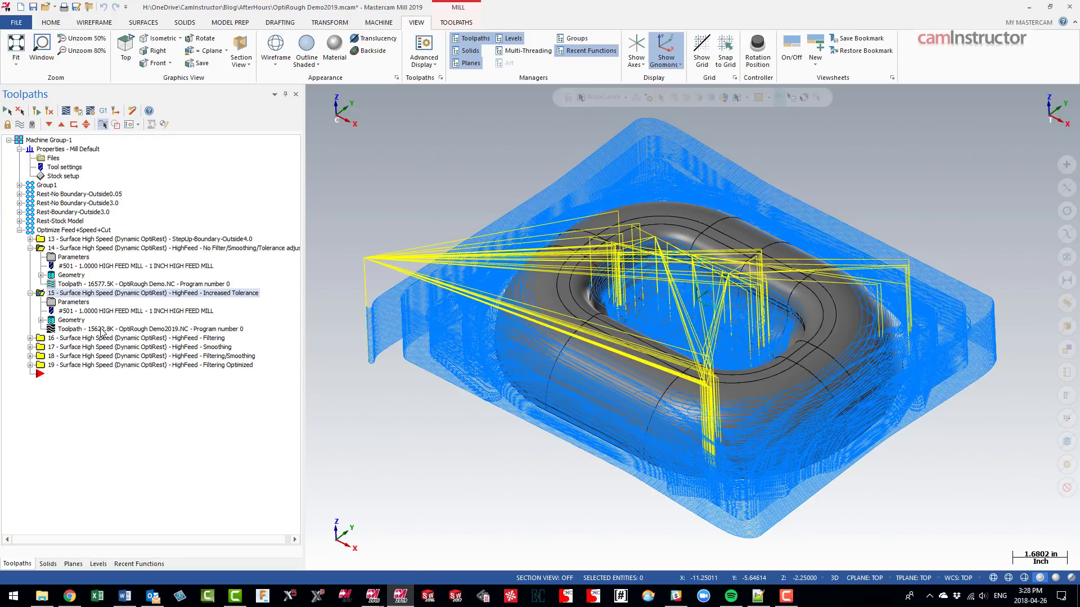
{"action": "left_click", "coordinate": [30, 293]}
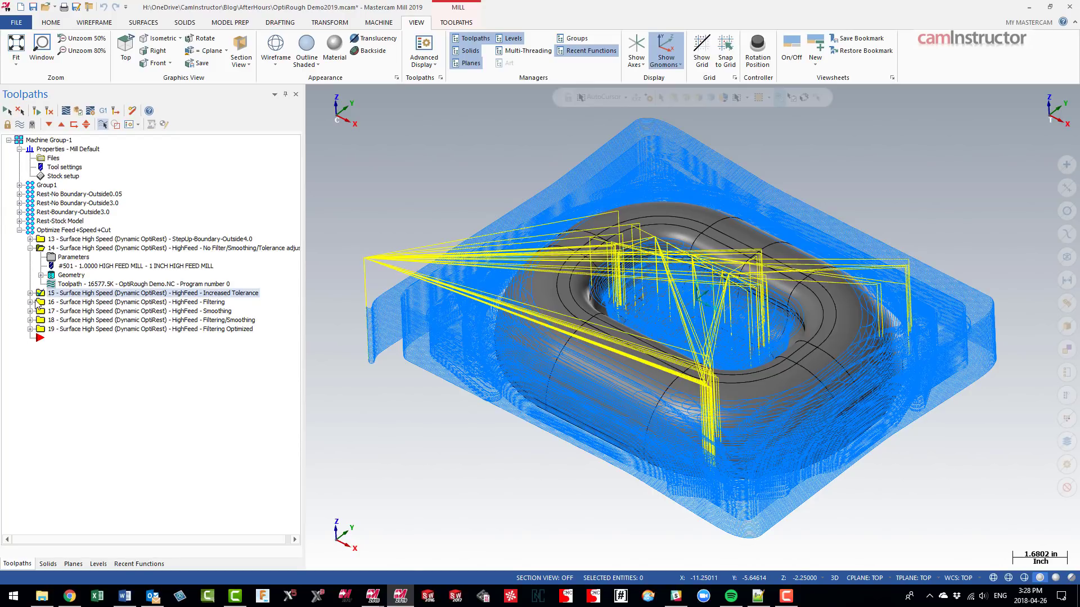
{"action": "left_click", "coordinate": [30, 302]}
Open operation 16's parameters and bring up the Line/Arc Filtering help topic with F1.
{"action": "left_click", "coordinate": [73, 311]}
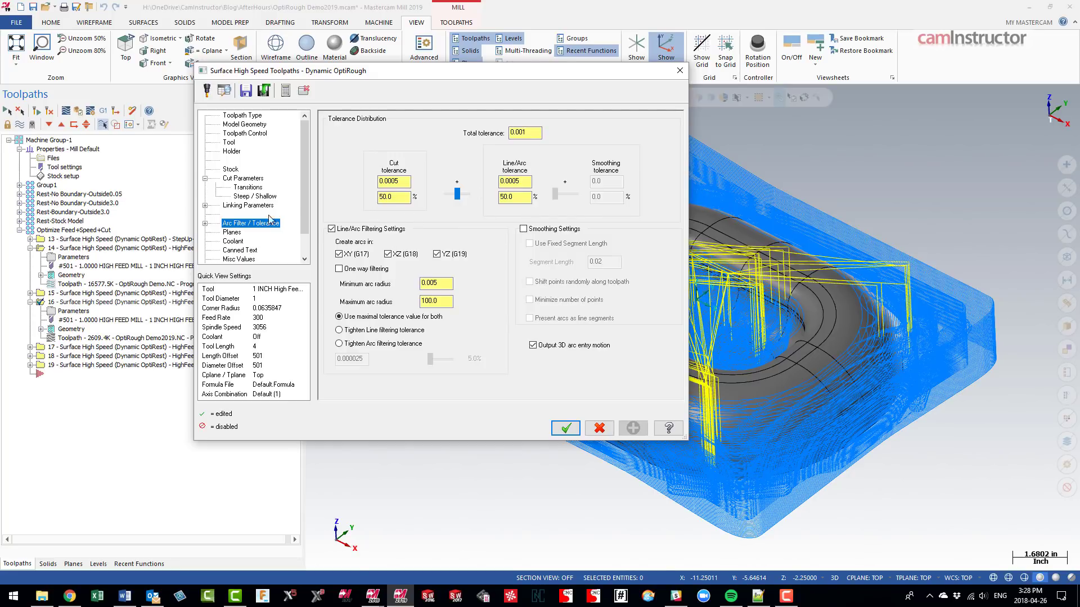
{"action": "key", "text": "F1"}
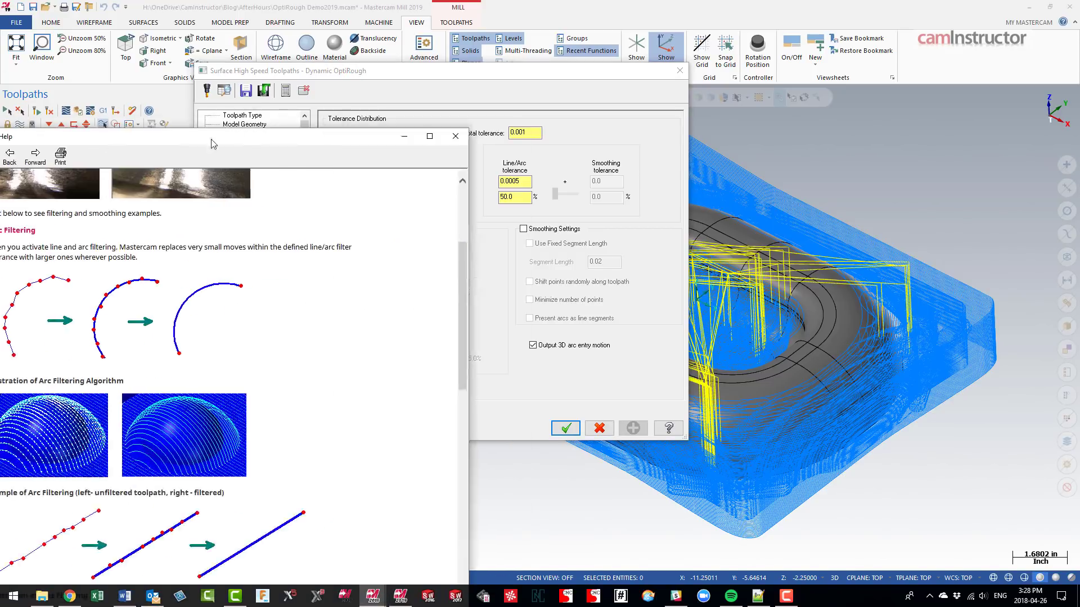
Drag the Mastercam Help window to the screen centre to read the Line/Arc Filtering topic.
{"action": "left_click_drag", "start_coordinate": [196, 146], "coordinate": [454, 38]}
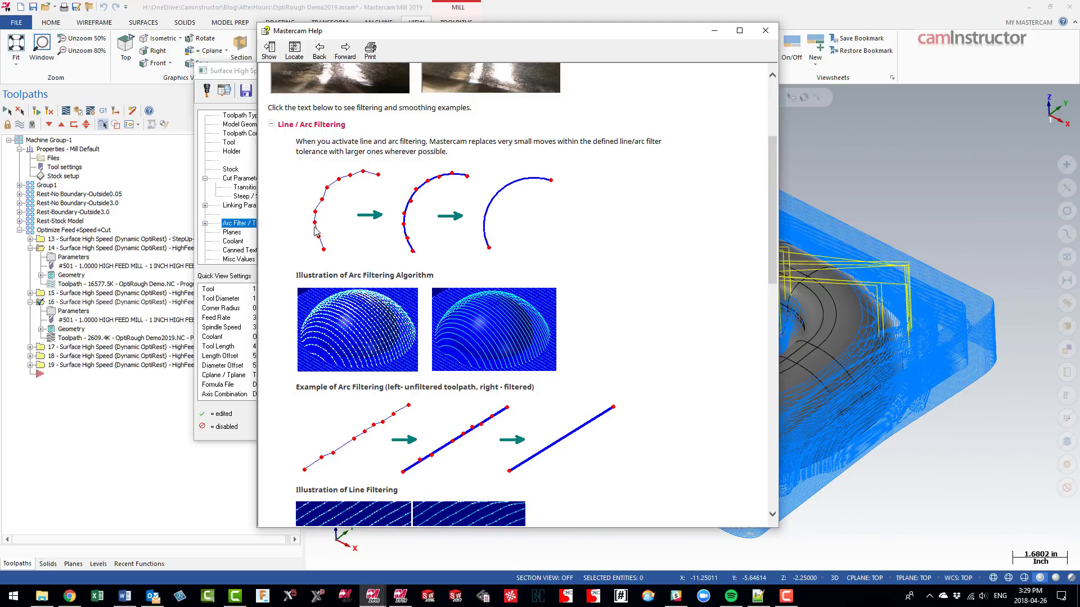
Scroll through the unfiltered versus filtered arc and line examples, then minimize the help window.
{"action": "scroll", "coordinate": [379, 232], "scroll_direction": "down", "scroll_amount": 3}
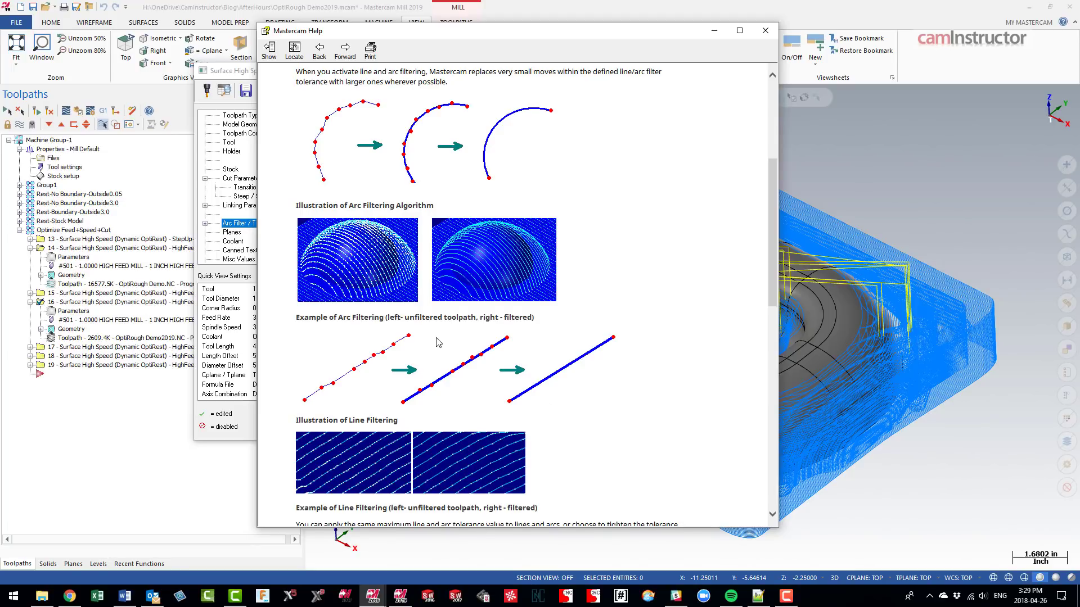
{"action": "scroll", "coordinate": [371, 288], "scroll_direction": "down", "scroll_amount": 1}
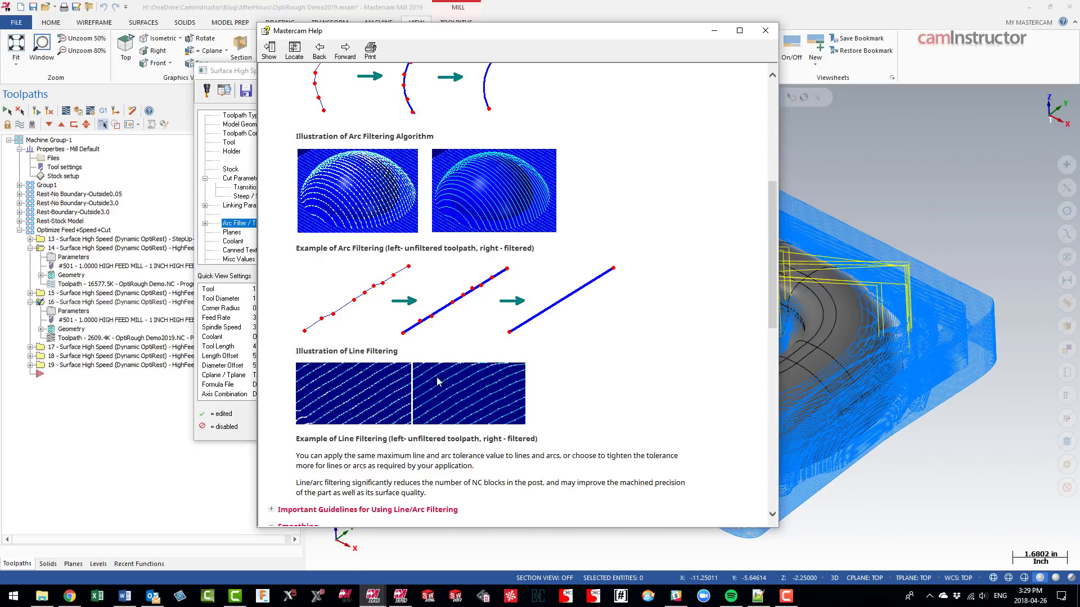
{"action": "left_click", "coordinate": [714, 31]}
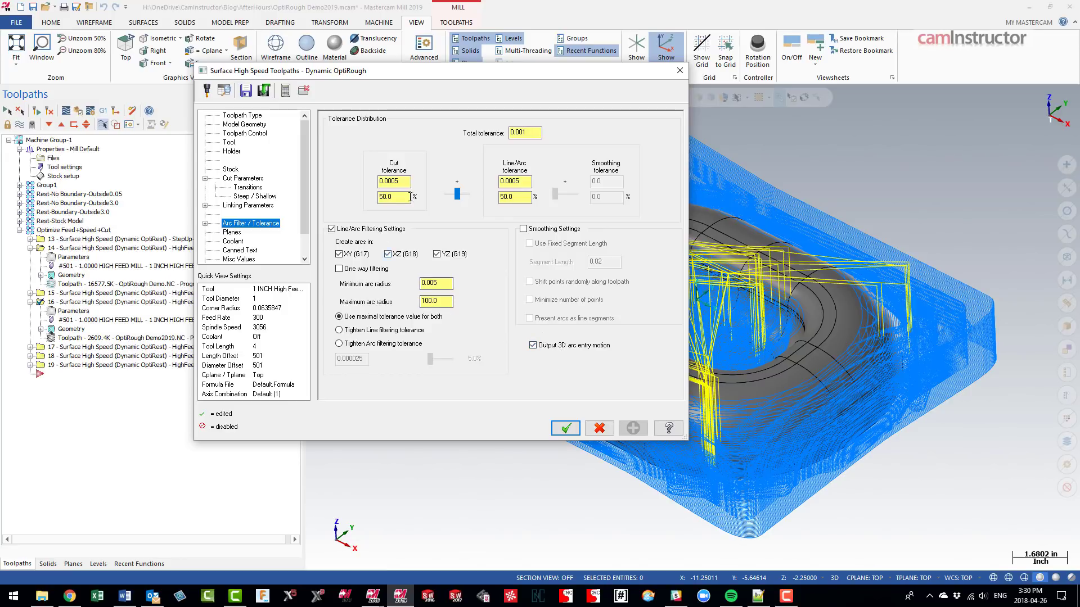
Try shifting the 0.001 tolerance split, restore 50% cut versus line/arc, and cancel the dialog.
{"action": "double_click", "coordinate": [530, 132]}
{"action": "mouse_move", "coordinate": [456, 193]}
{"action": "left_mouse_down"}
{"action": "mouse_move", "coordinate": [446, 200]}
{"action": "mouse_move", "coordinate": [467, 197]}
{"action": "mouse_move", "coordinate": [456, 195]}
{"action": "left_mouse_up"}
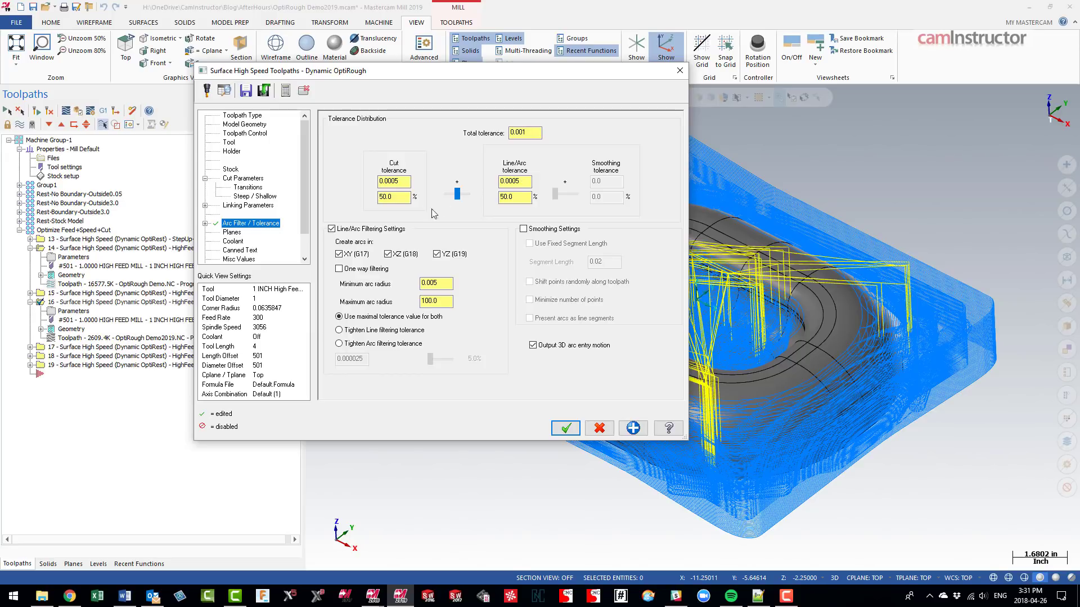
{"action": "double_click", "coordinate": [387, 197]}
{"action": "double_click", "coordinate": [508, 198]}
{"action": "left_click", "coordinate": [599, 428]}
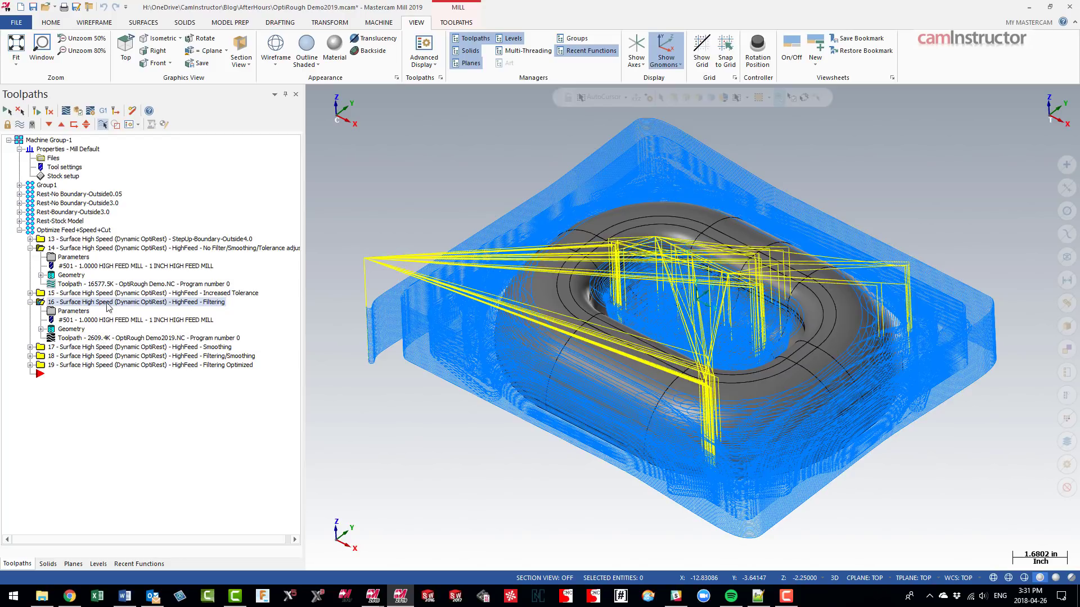
Post only operation 16 to OptiRough Demo2019 Filtered.NC, overwriting the existing file.
{"action": "left_click", "coordinate": [103, 112]}
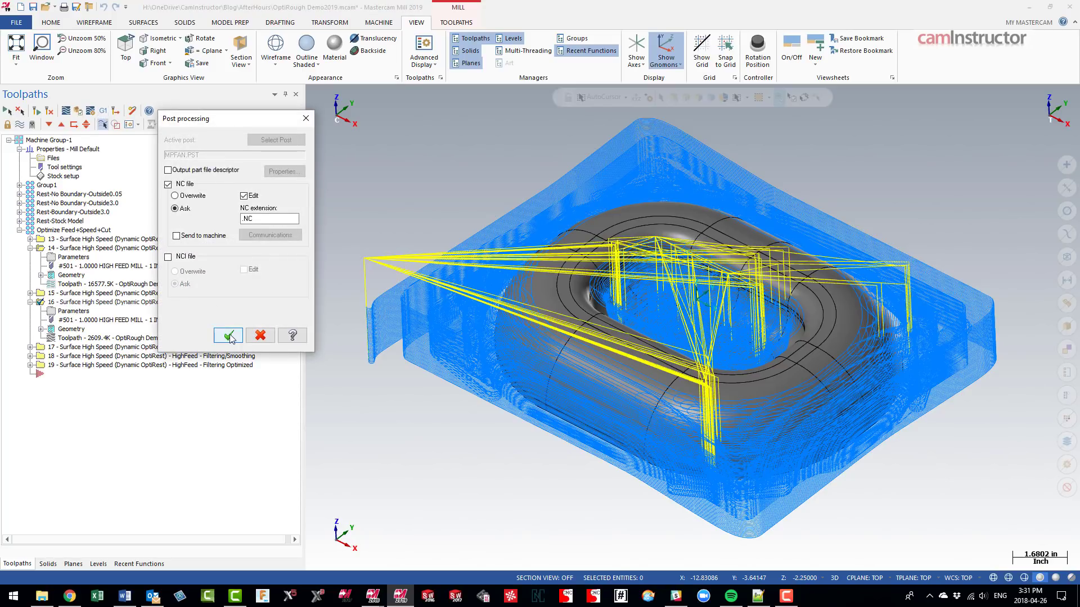
{"action": "left_click", "coordinate": [228, 335]}
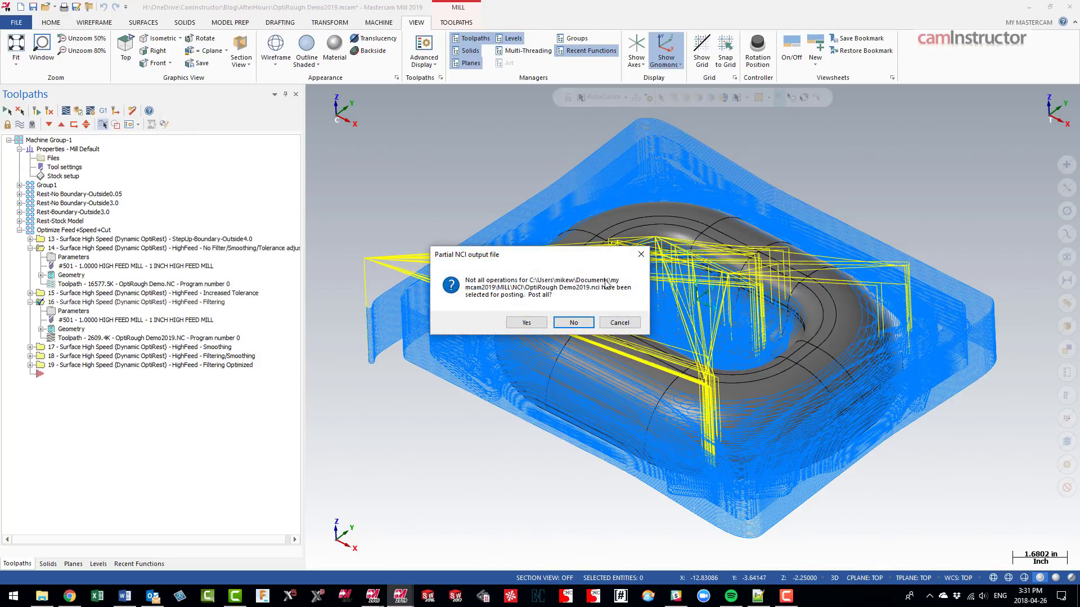
{"action": "left_click", "coordinate": [583, 322]}
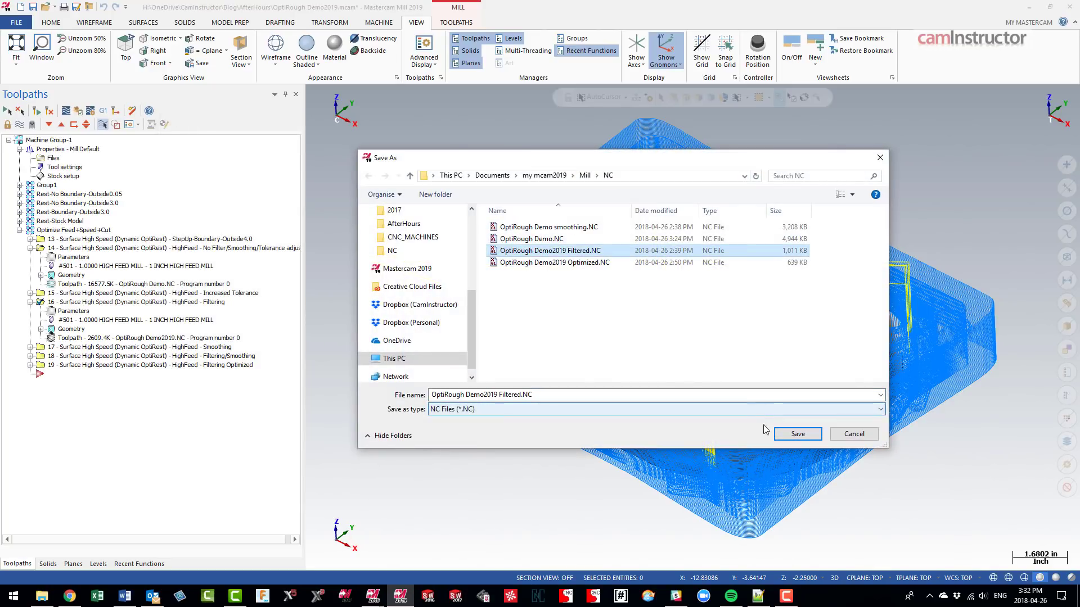
{"action": "left_click", "coordinate": [798, 434]}
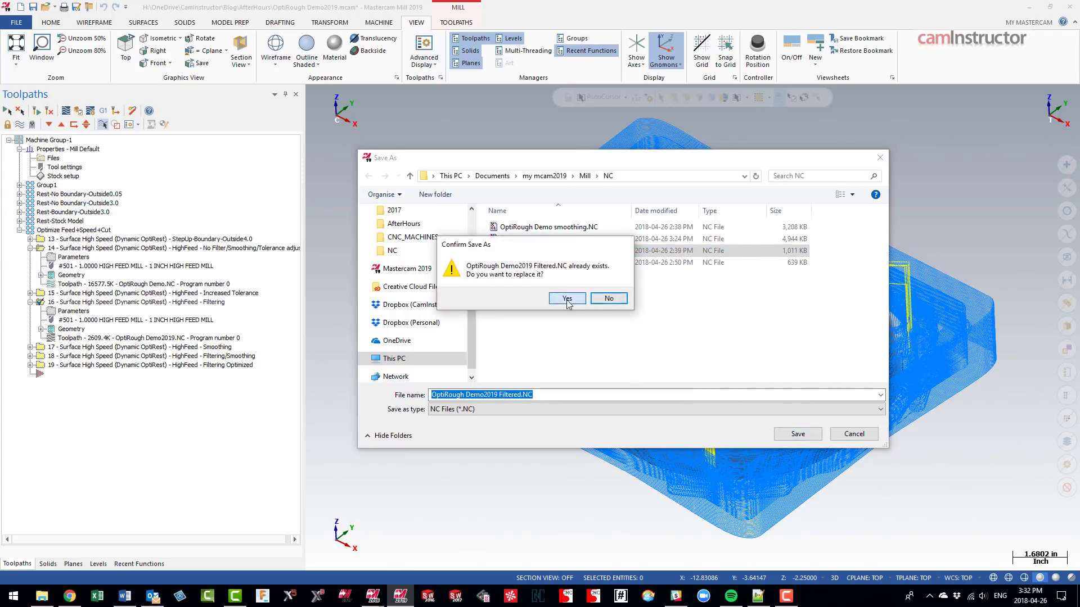
{"action": "left_click", "coordinate": [567, 299]}
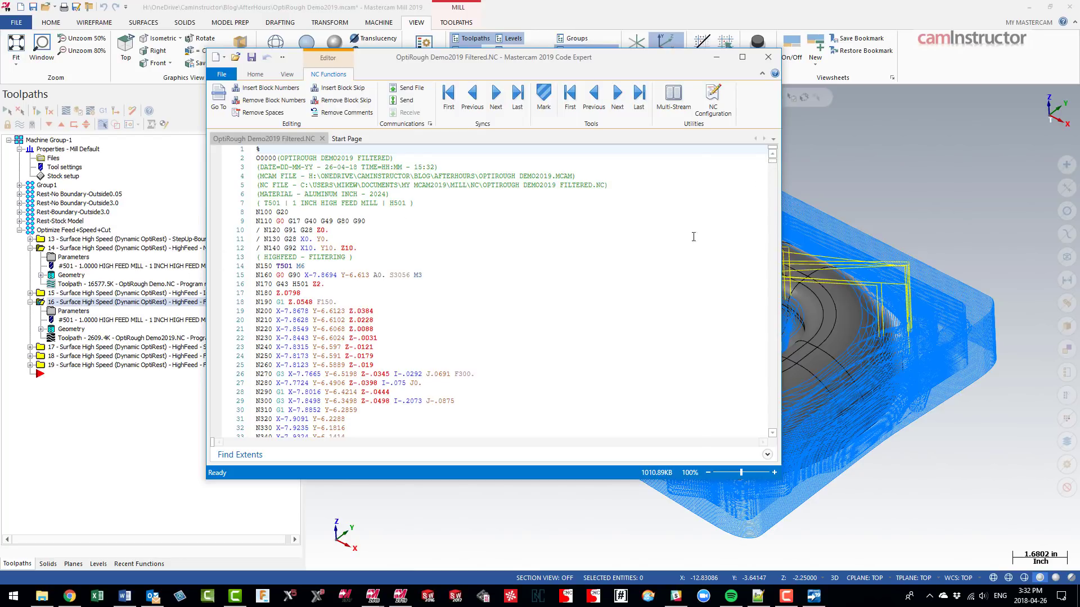
Jump to the end of the 30,954-line program and mark the G3 arc on line 30937.
{"action": "left_click_drag", "start_coordinate": [776, 168], "coordinate": [776, 439]}
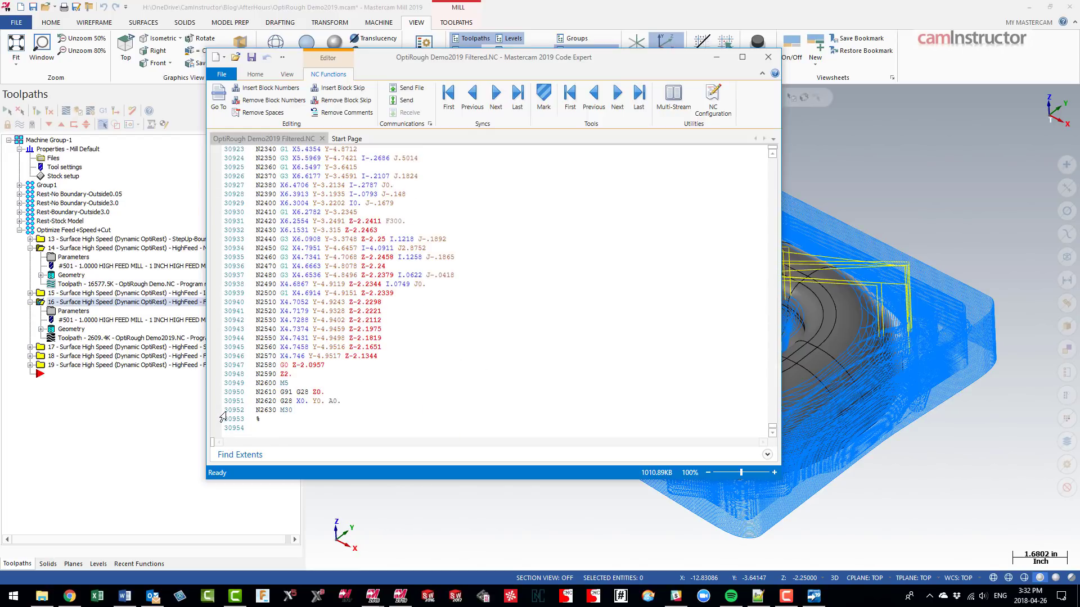
{"action": "left_click", "coordinate": [239, 412]}
{"action": "left_click", "coordinate": [300, 414]}
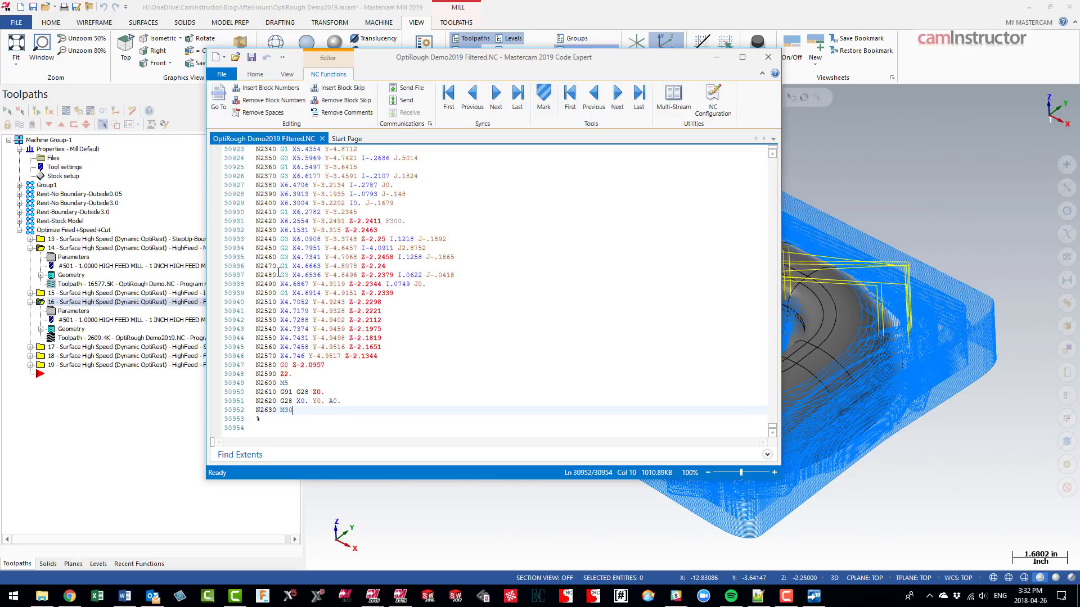
{"action": "left_click_drag", "start_coordinate": [280, 275], "coordinate": [456, 274]}
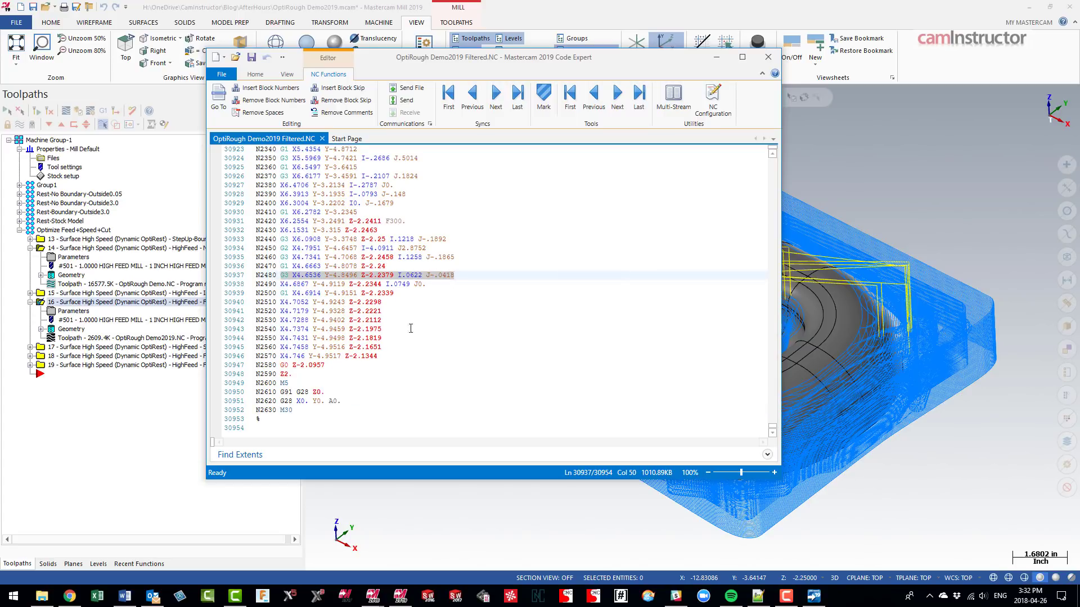
Return to the top, mark the G3 arc on line 26, then close Code Expert.
{"action": "scroll", "coordinate": [454, 332], "scroll_direction": "up", "scroll_amount": 8}
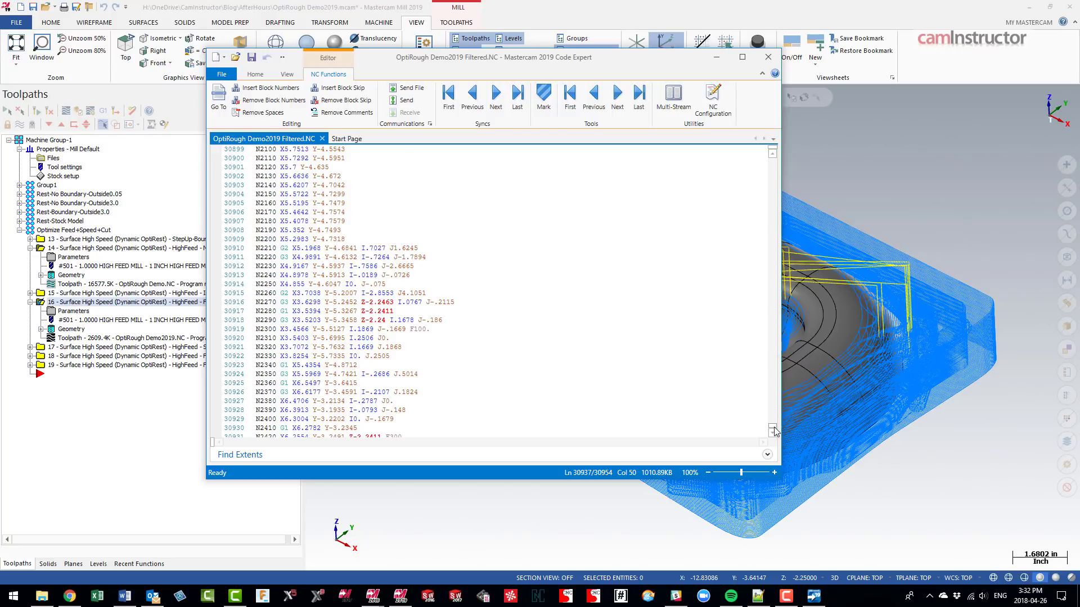
{"action": "left_click_drag", "start_coordinate": [773, 431], "coordinate": [772, 153]}
{"action": "scroll", "coordinate": [491, 277], "scroll_direction": "down", "scroll_amount": 3}
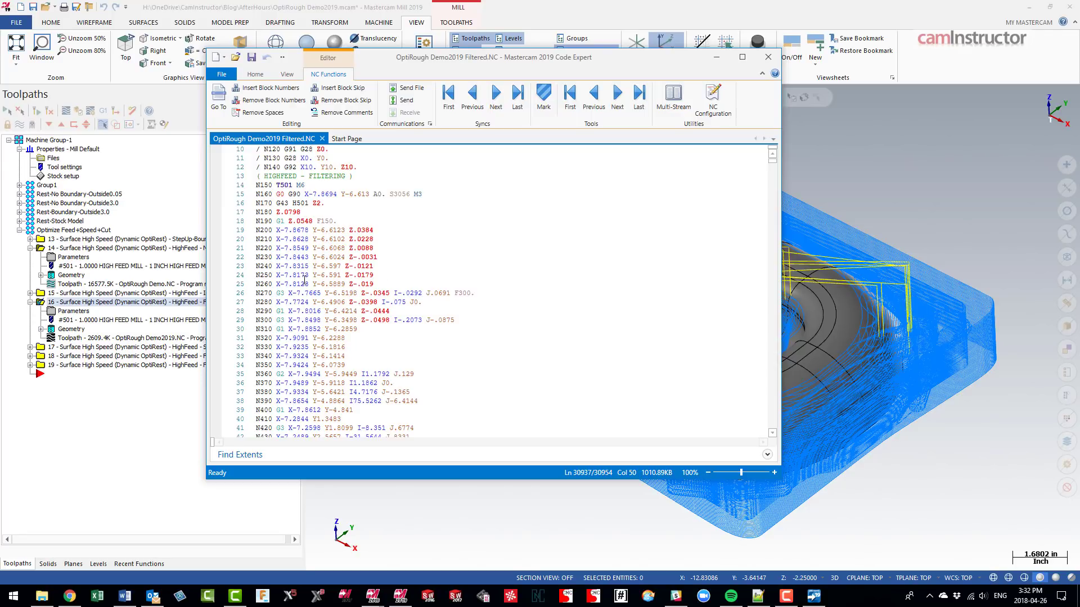
{"action": "left_click_drag", "start_coordinate": [277, 293], "coordinate": [476, 293]}
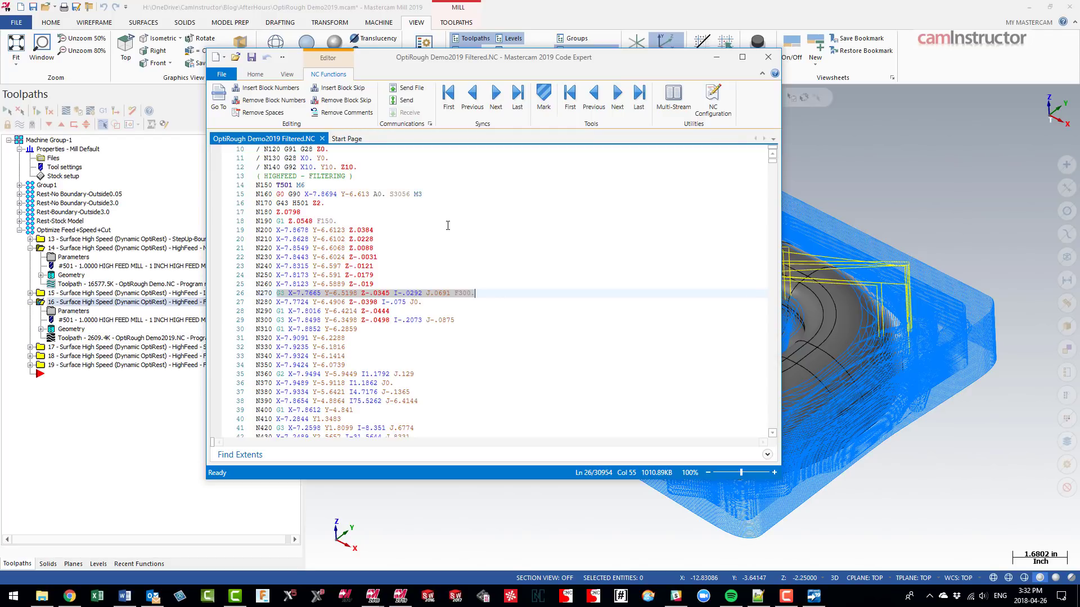
{"action": "left_click", "coordinate": [768, 56]}
{"action": "left_click", "coordinate": [31, 302]}
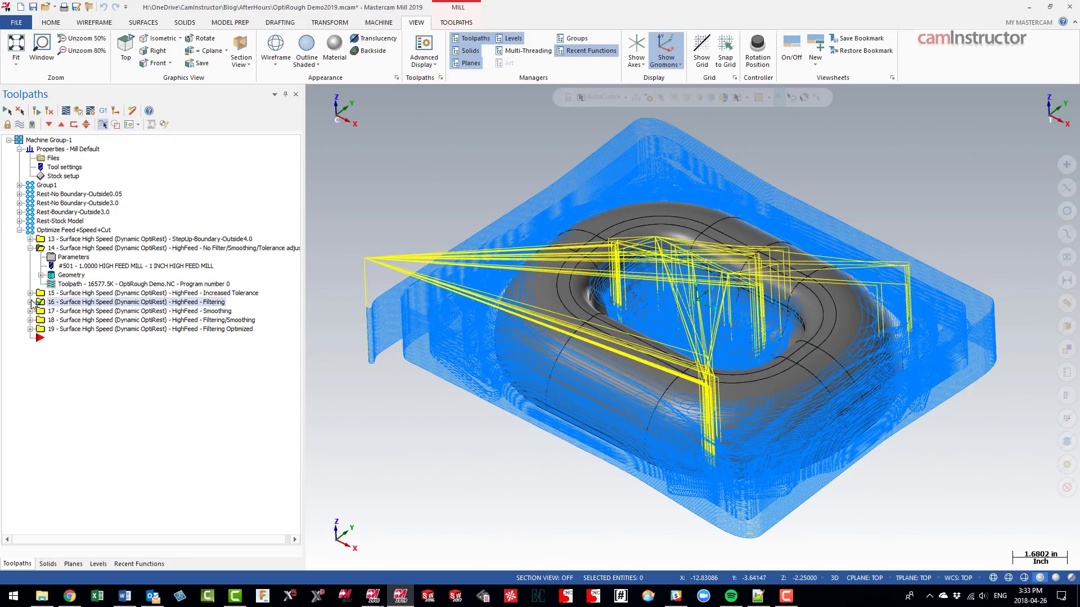
Open operation 17 Smoothing's Arc Filter / Tolerance parameters and its help topic.
{"action": "left_click", "coordinate": [82, 311]}
{"action": "left_click", "coordinate": [31, 311]}
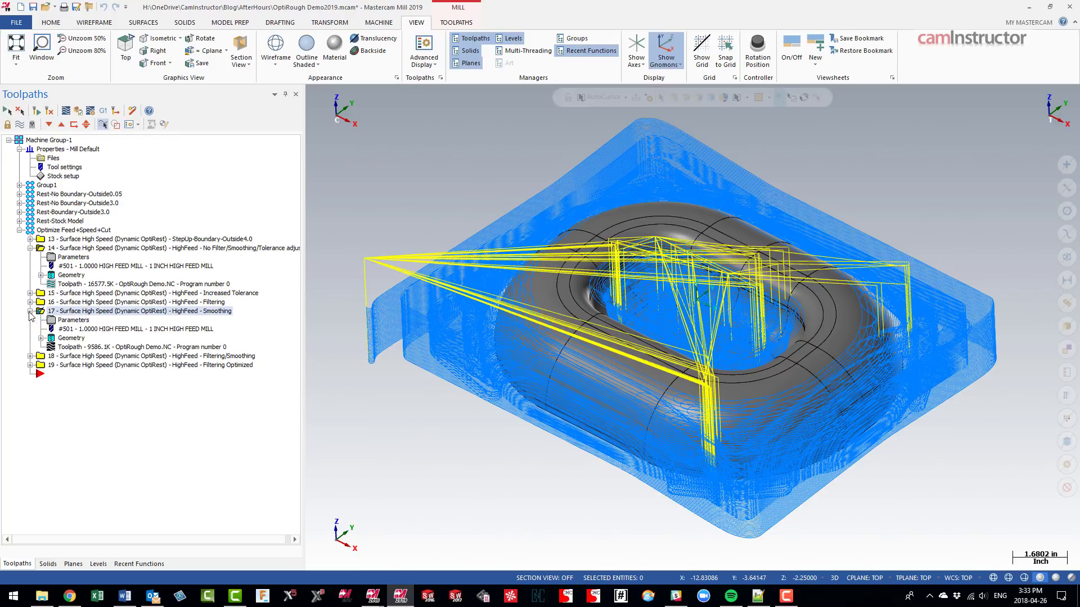
{"action": "left_click", "coordinate": [79, 320]}
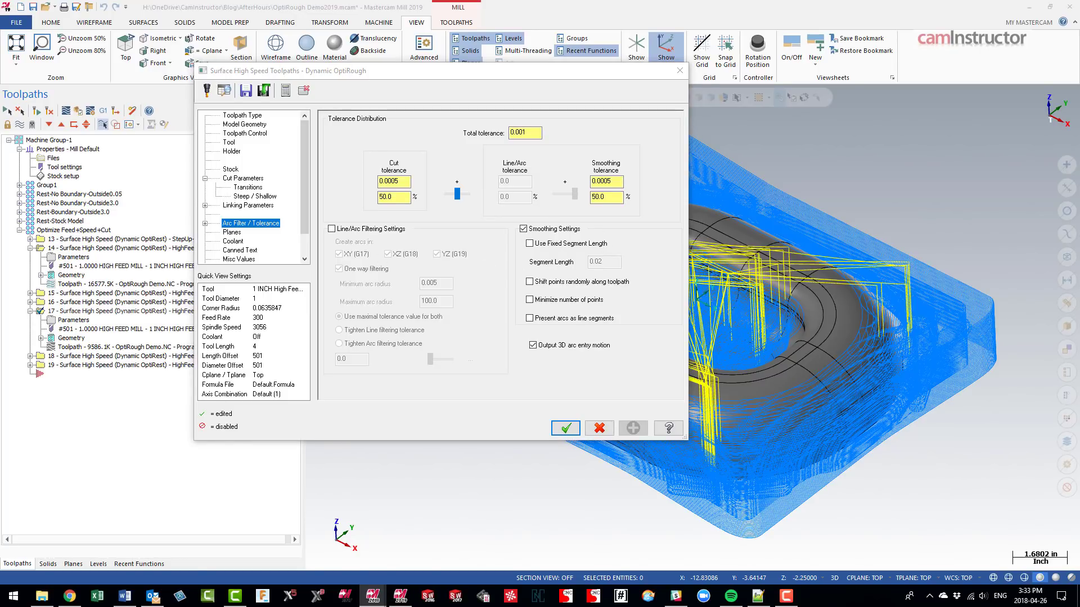
{"action": "scroll", "coordinate": [662, 237], "scroll_direction": "down", "scroll_amount": 5}
{"action": "scroll", "coordinate": [662, 238], "scroll_direction": "down", "scroll_amount": 1}
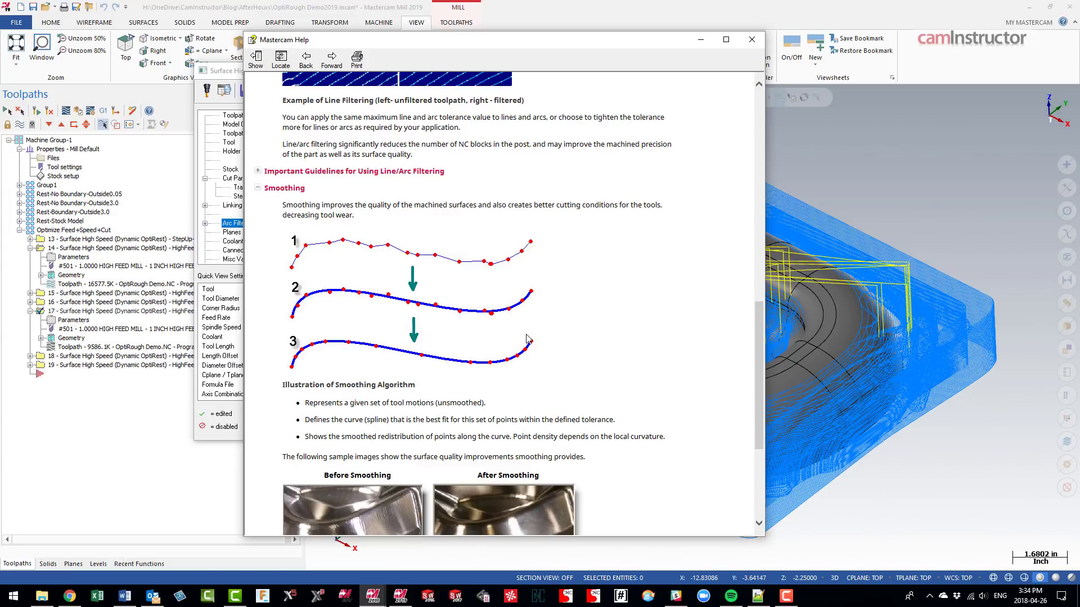
Read through the Smoothing help on spline-fitted, redistributed points, then close Help.
{"action": "scroll", "coordinate": [592, 339], "scroll_direction": "down", "scroll_amount": 2}
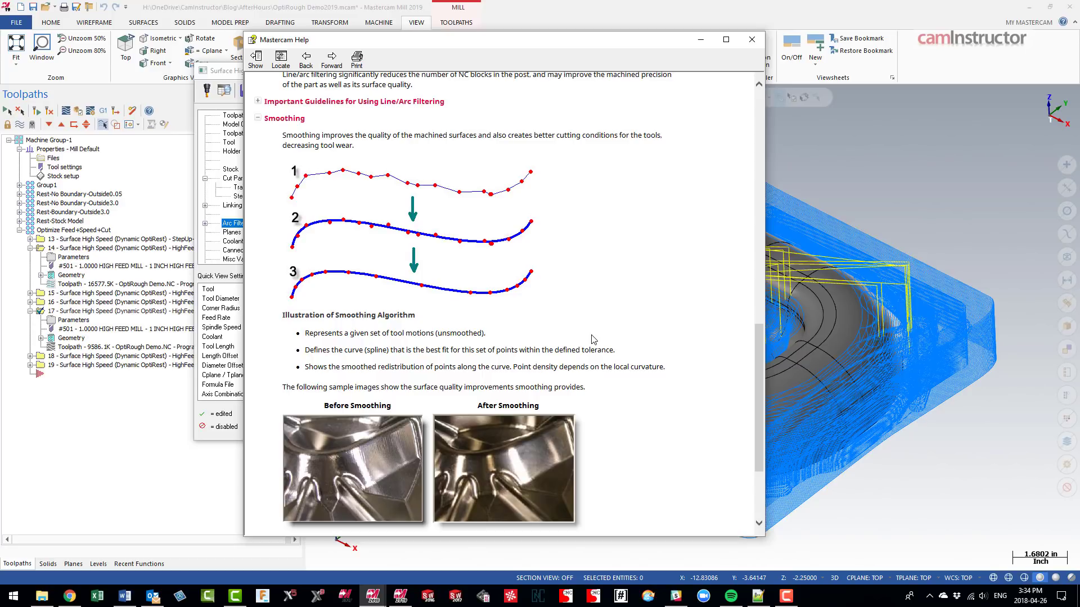
{"action": "scroll", "coordinate": [592, 339], "scroll_direction": "down", "scroll_amount": 2}
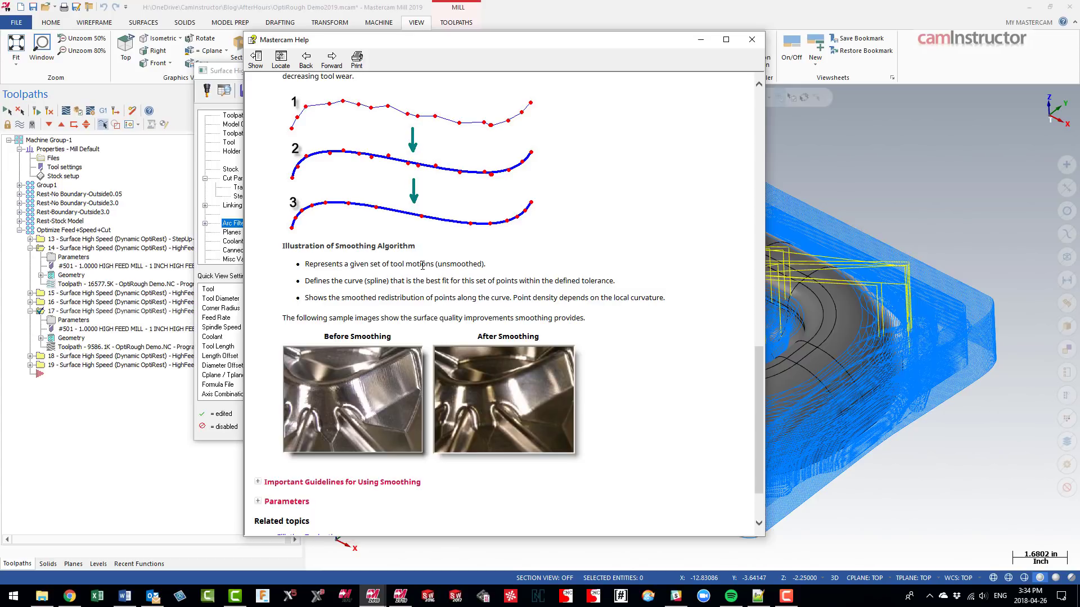
{"action": "left_click", "coordinate": [752, 39]}
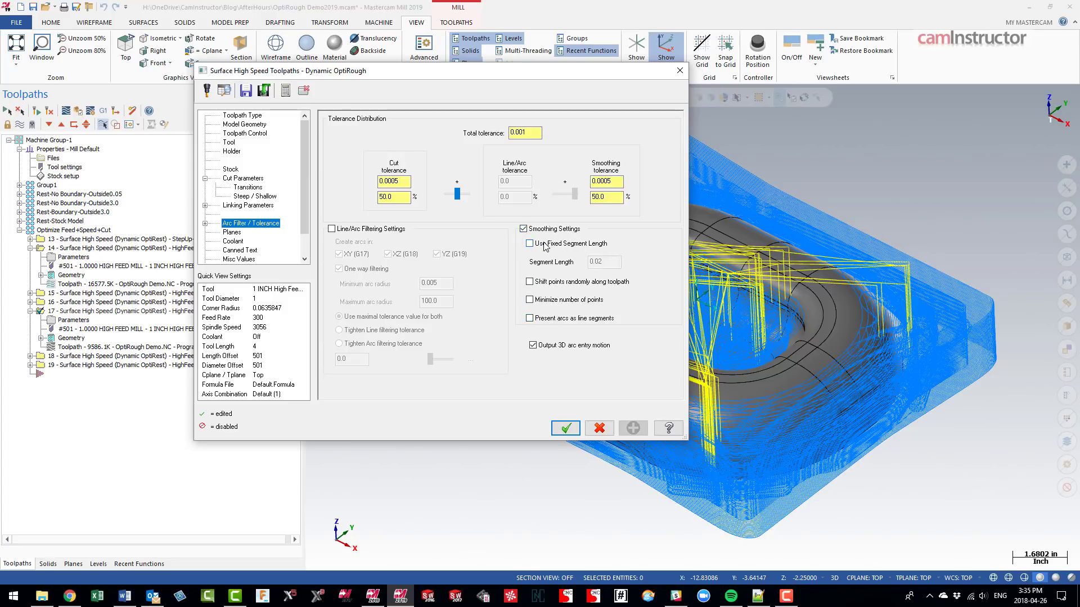
Toggle Use Fixed Segment Length, review its 0.02 segment length, then cancel without changes.
{"action": "left_click", "coordinate": [605, 252]}
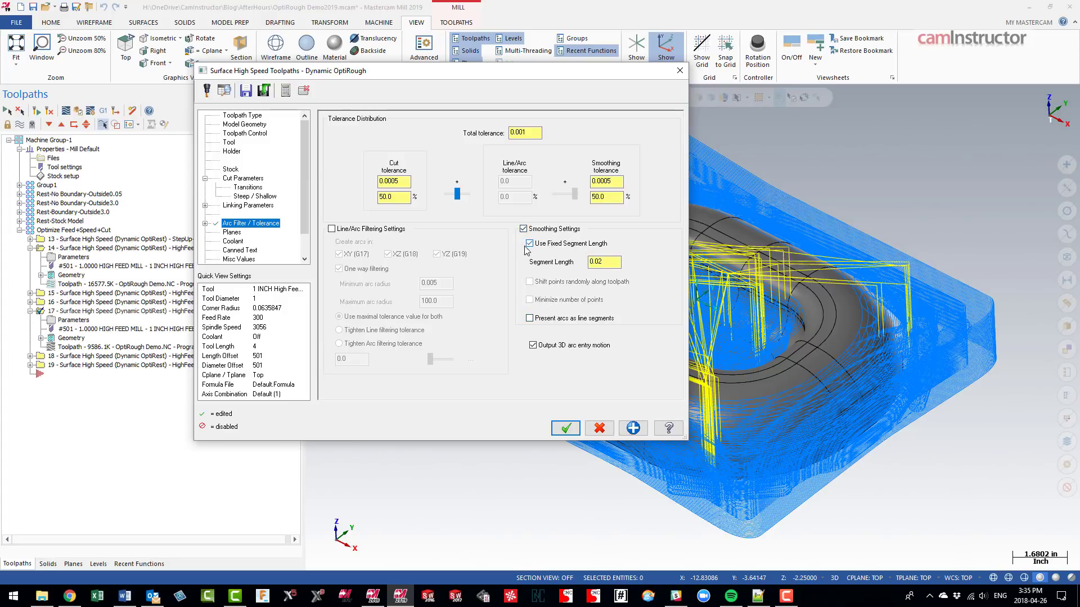
{"action": "left_click", "coordinate": [592, 260]}
{"action": "double_click", "coordinate": [613, 263]}
{"action": "left_click", "coordinate": [613, 263]}
{"action": "left_click", "coordinate": [529, 243]}
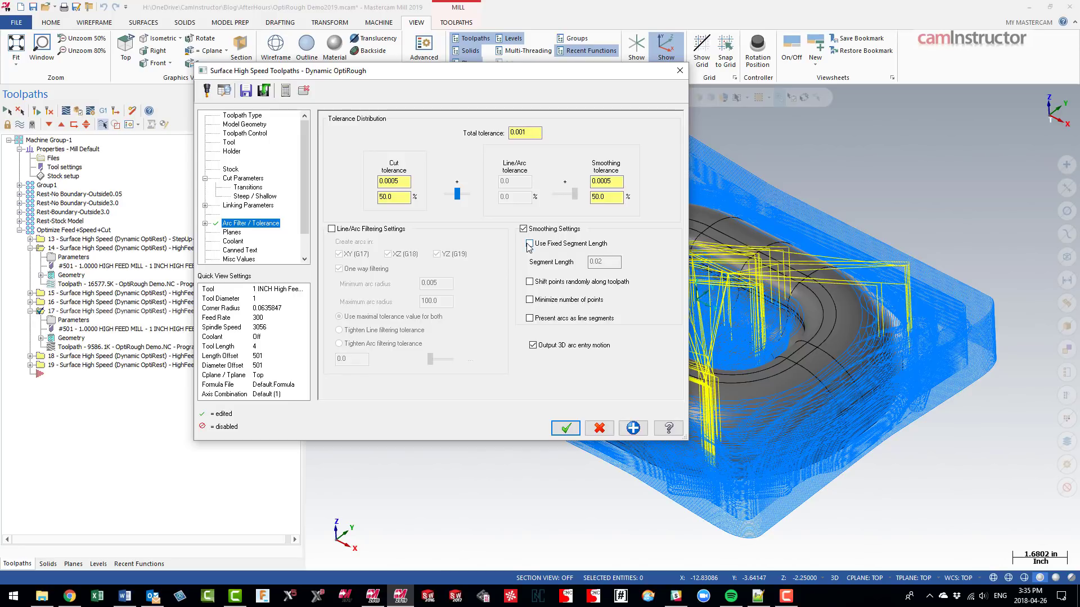
{"action": "left_click", "coordinate": [599, 429]}
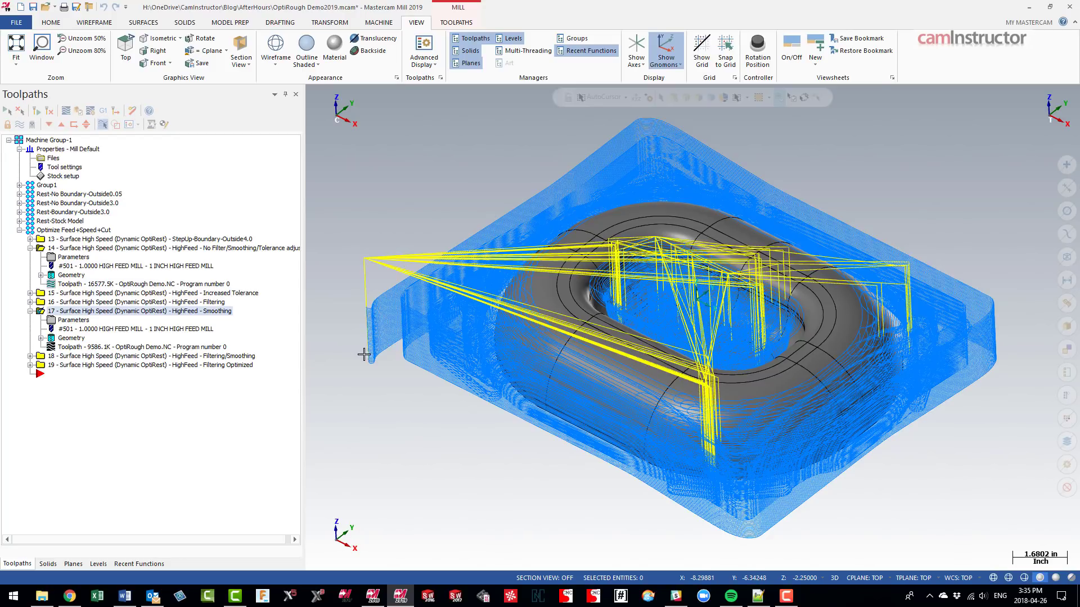
{"action": "scroll", "coordinate": [394, 343], "scroll_direction": "up", "scroll_amount": 2}
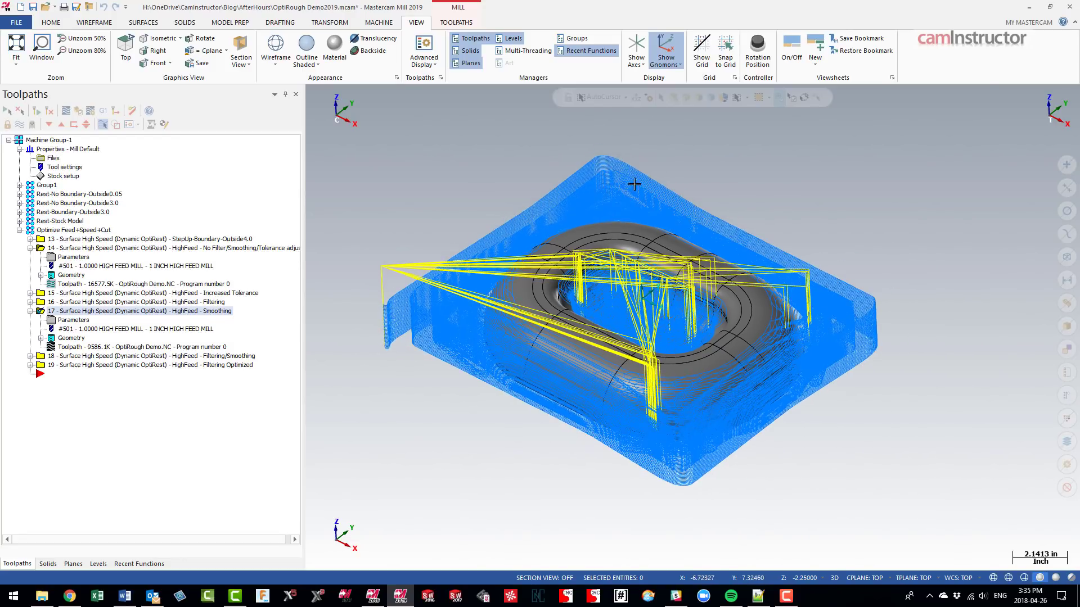
{"action": "scroll", "coordinate": [494, 176], "scroll_direction": "up", "scroll_amount": 4}
{"action": "key", "text": "alt+d"}
{"action": "scroll", "coordinate": [542, 169], "scroll_direction": "up", "scroll_amount": 2}
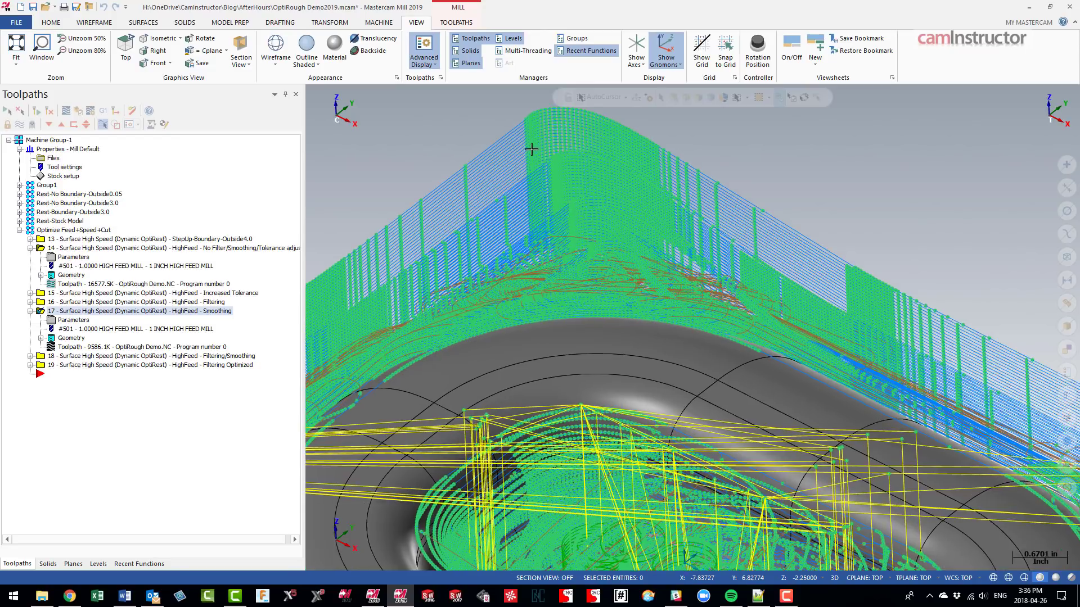
{"action": "scroll", "coordinate": [542, 147], "scroll_direction": "up", "scroll_amount": 2}
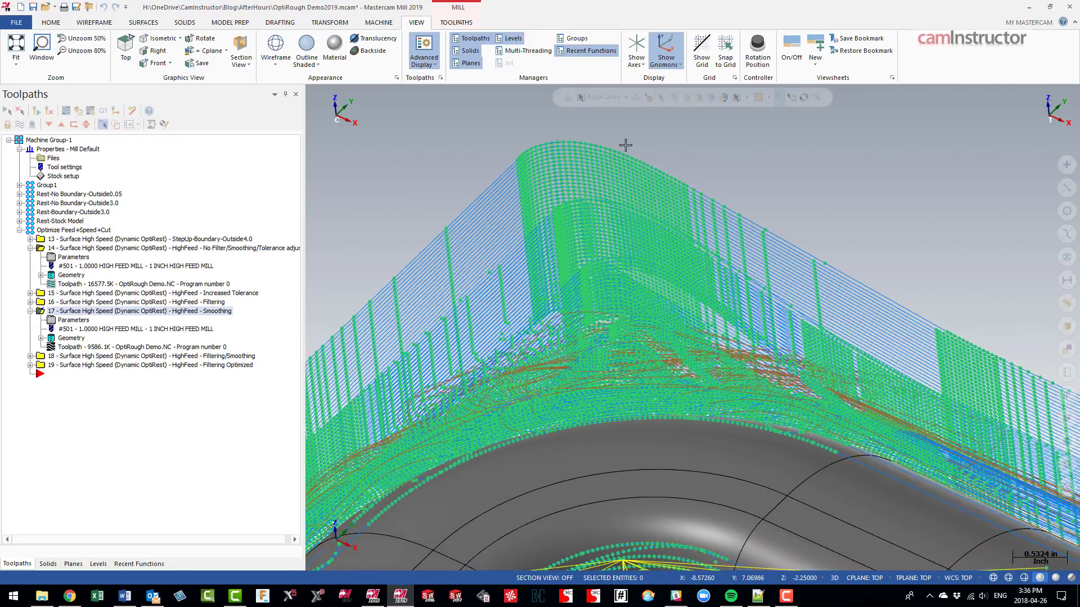
{"action": "scroll", "coordinate": [605, 183], "scroll_direction": "down", "scroll_amount": 2}
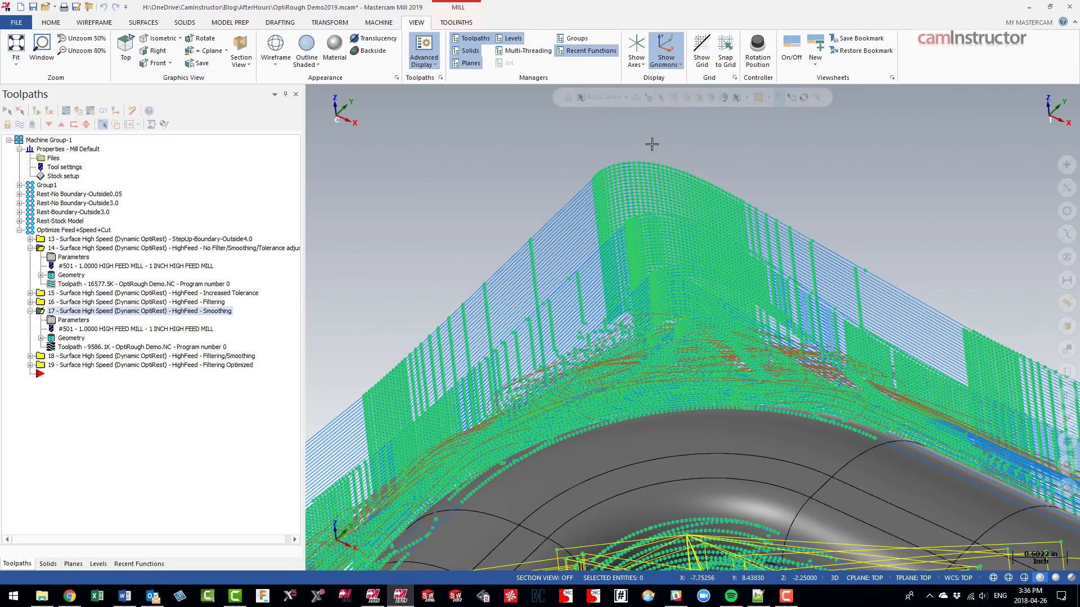
{"action": "scroll", "coordinate": [605, 184], "scroll_direction": "down", "scroll_amount": 1}
{"action": "scroll", "coordinate": [605, 184], "scroll_direction": "up", "scroll_amount": 1}
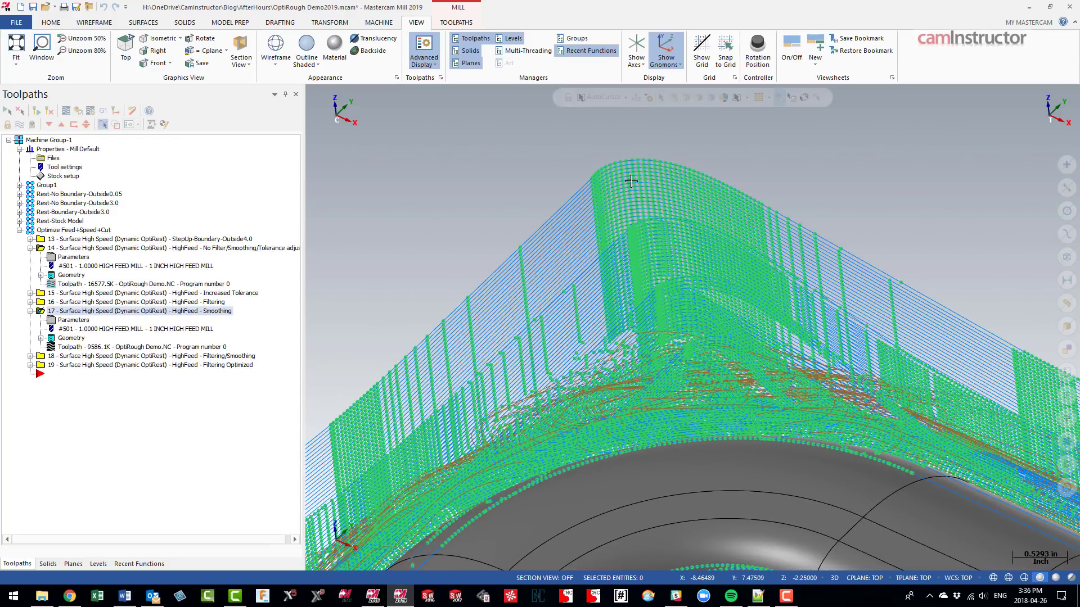
Display operations 14, 15, 16 and 17 in turn to compare their toolpaths.
{"action": "left_click", "coordinate": [150, 249]}
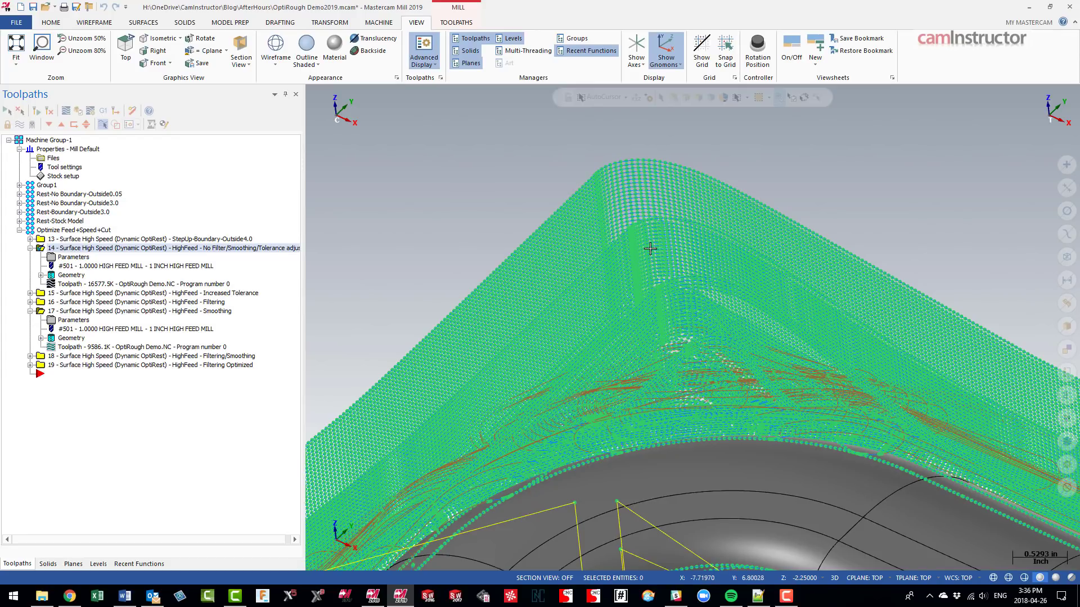
{"action": "left_click", "coordinate": [182, 297]}
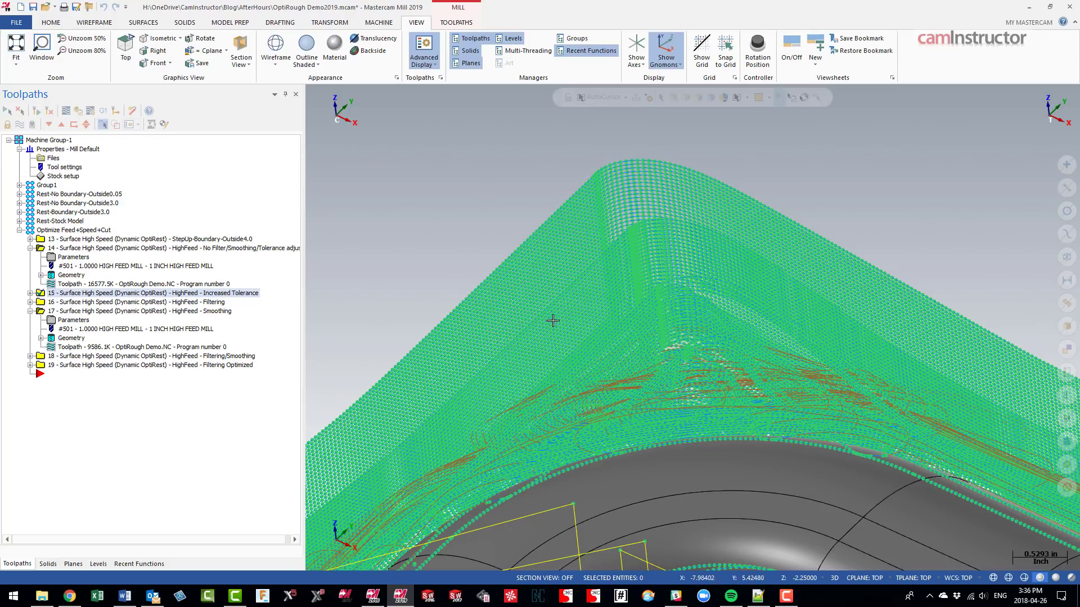
{"action": "left_click", "coordinate": [161, 303]}
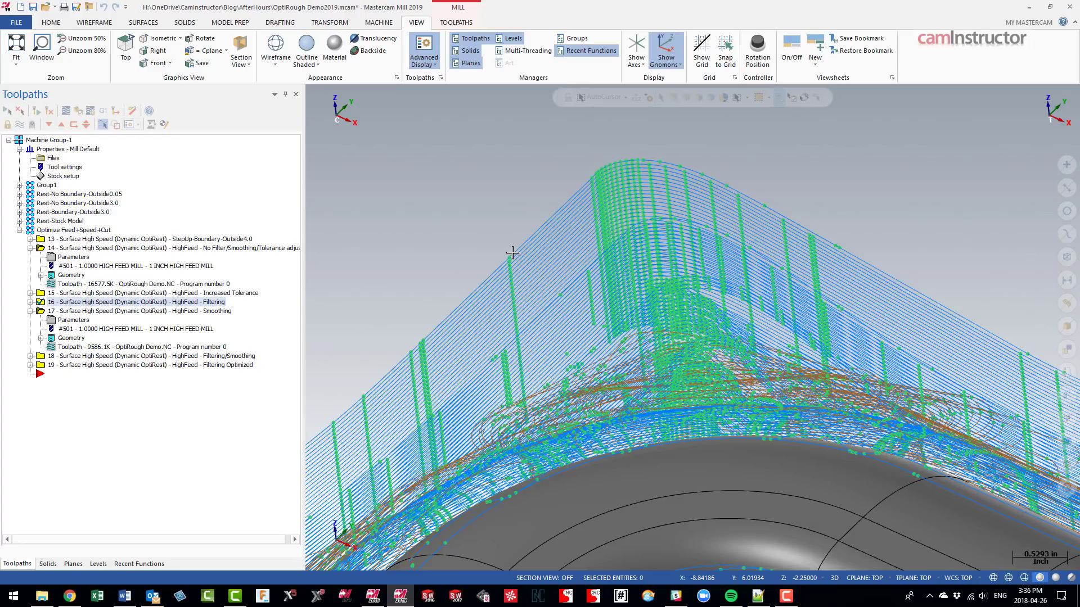
{"action": "left_click", "coordinate": [214, 313]}
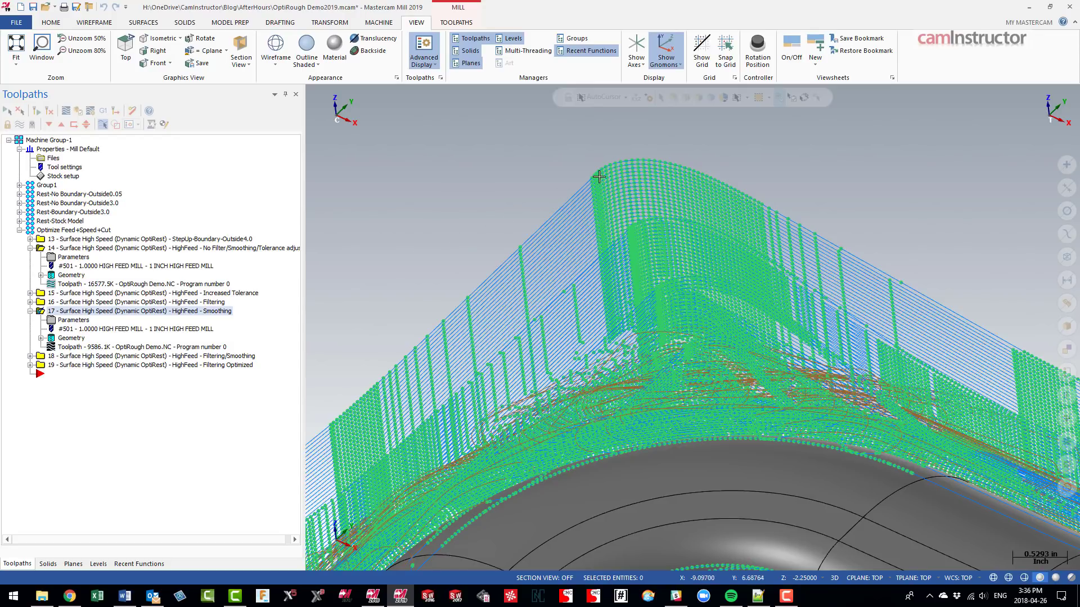
Zoom in and switch back to the Filtering, then the Increased Tolerance toolpath.
{"action": "scroll", "coordinate": [647, 164], "scroll_direction": "up", "scroll_amount": 5}
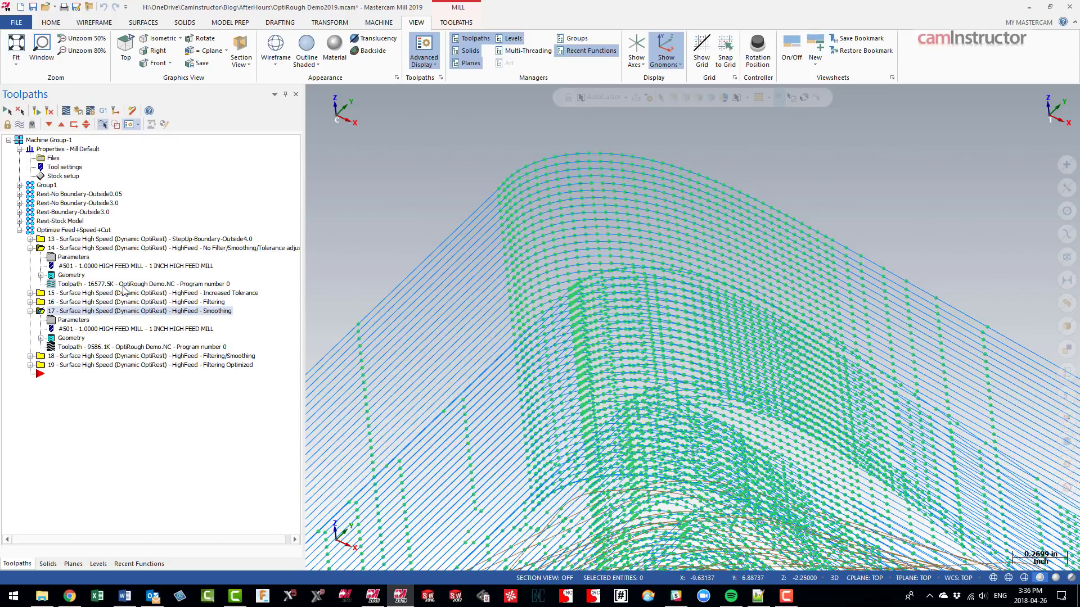
{"action": "left_click", "coordinate": [158, 303]}
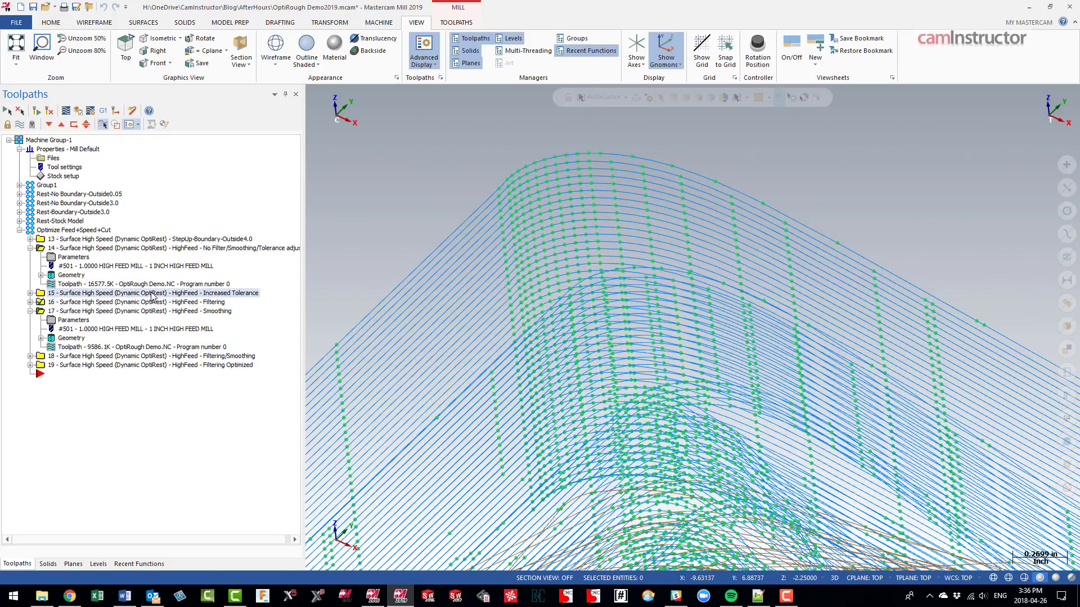
{"action": "left_click", "coordinate": [151, 293]}
{"action": "left_click", "coordinate": [51, 23]}
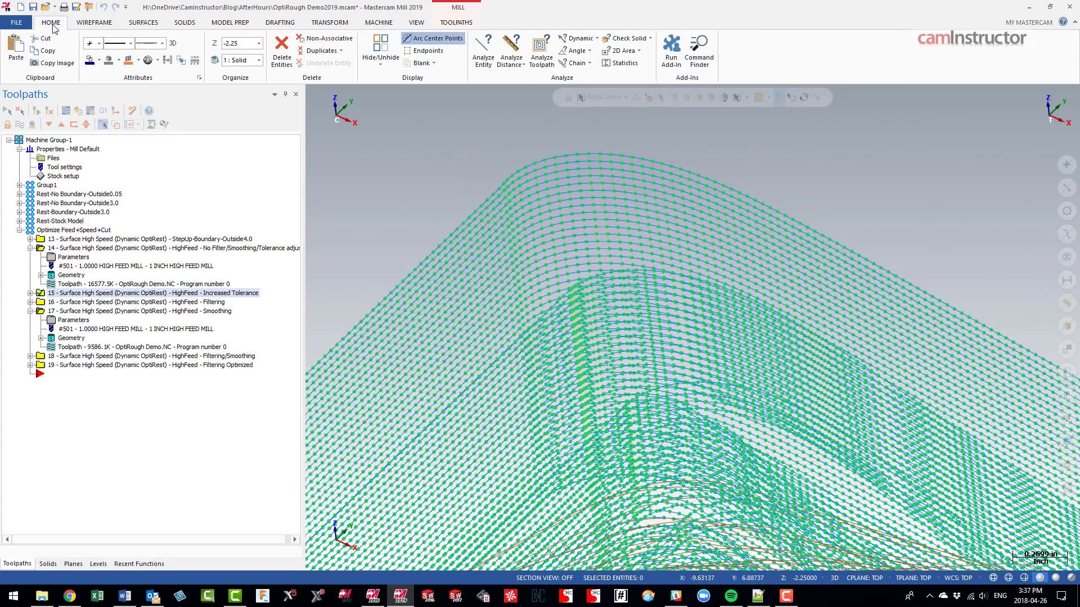
Analyze the individual moves of operation 15's Increased Tolerance toolpath.
{"action": "left_click", "coordinate": [541, 50]}
{"action": "scroll", "coordinate": [597, 121], "scroll_direction": "up", "scroll_amount": 4}
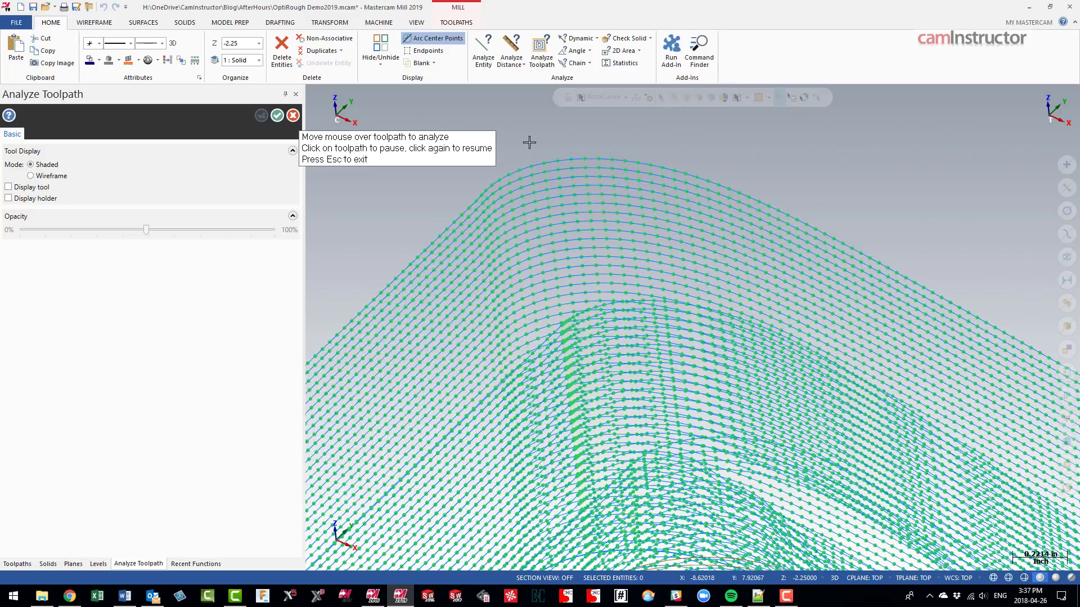
{"action": "scroll", "coordinate": [568, 163], "scroll_direction": "up", "scroll_amount": 1}
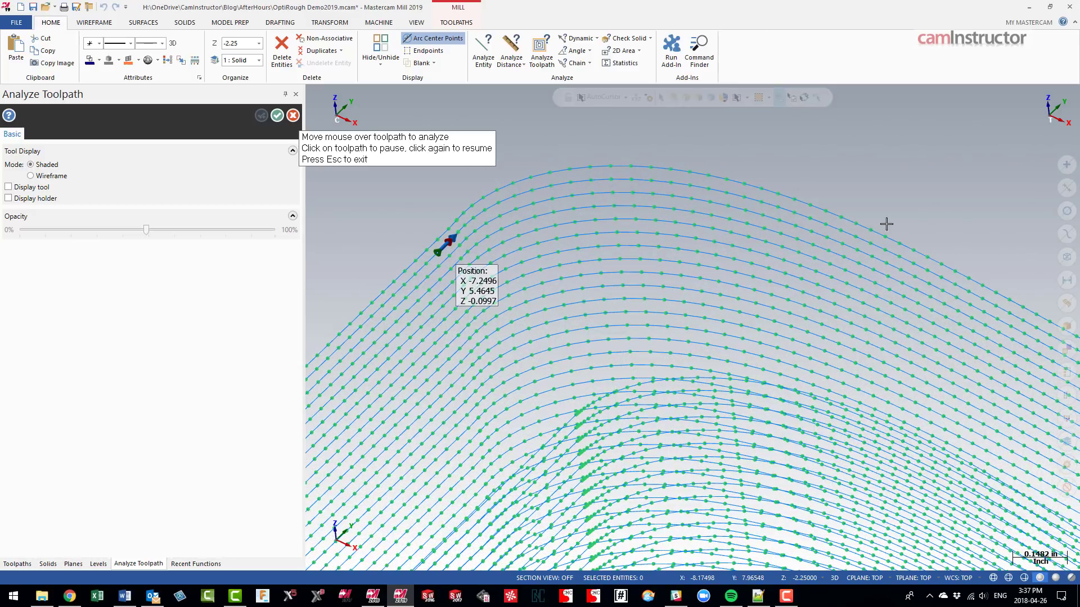
{"action": "mouse_move", "coordinate": [562, 169]}
{"action": "scroll", "coordinate": [562, 169], "scroll_direction": "up", "scroll_amount": 1}
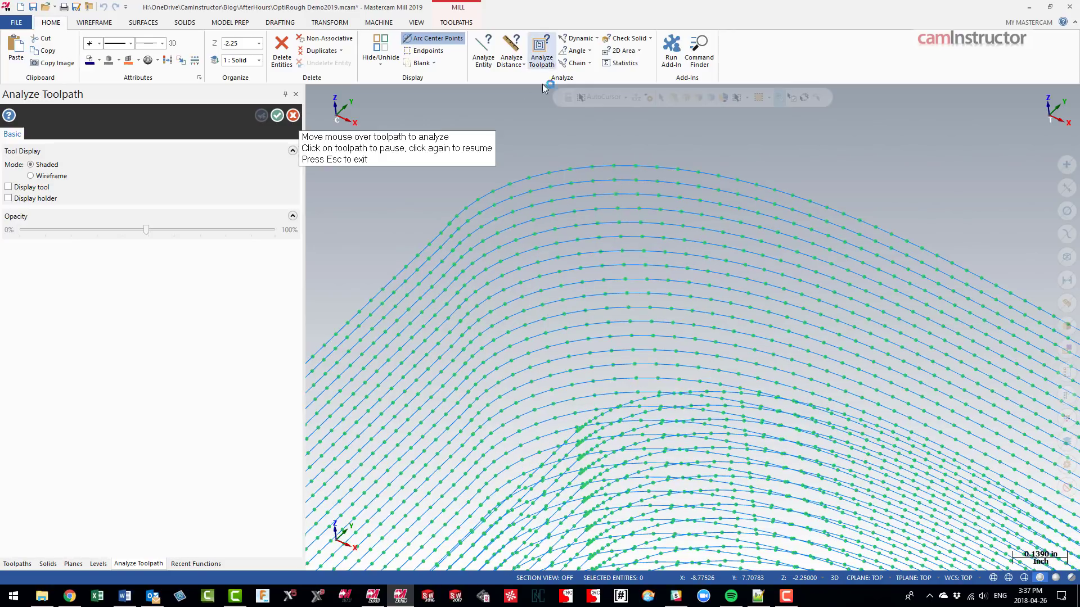
{"action": "left_click", "coordinate": [416, 22]}
{"action": "left_click", "coordinate": [425, 49]}
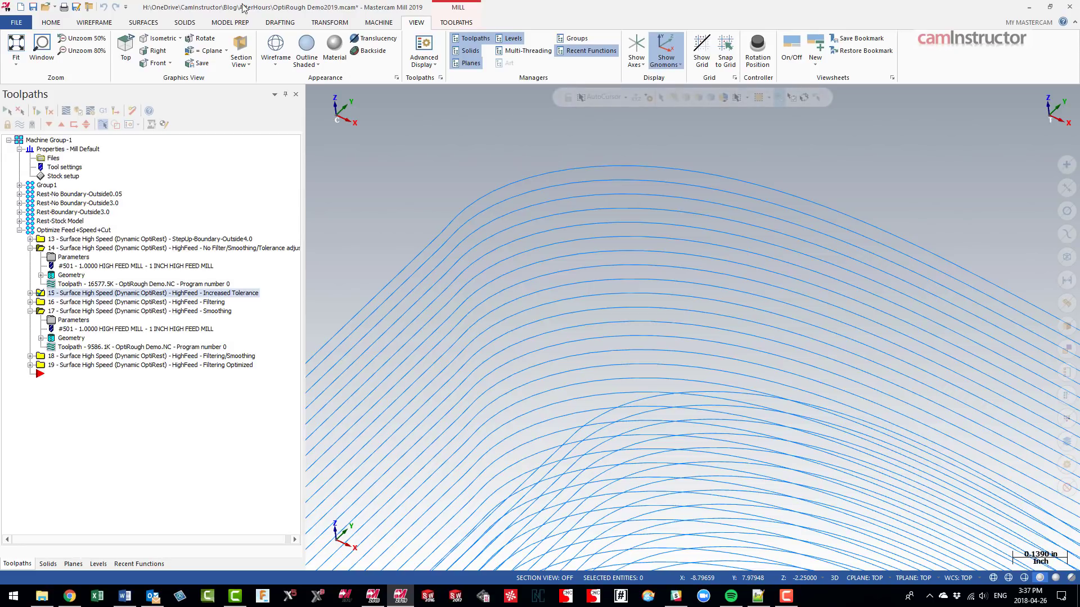
{"action": "left_click", "coordinate": [51, 22]}
{"action": "left_click", "coordinate": [541, 52]}
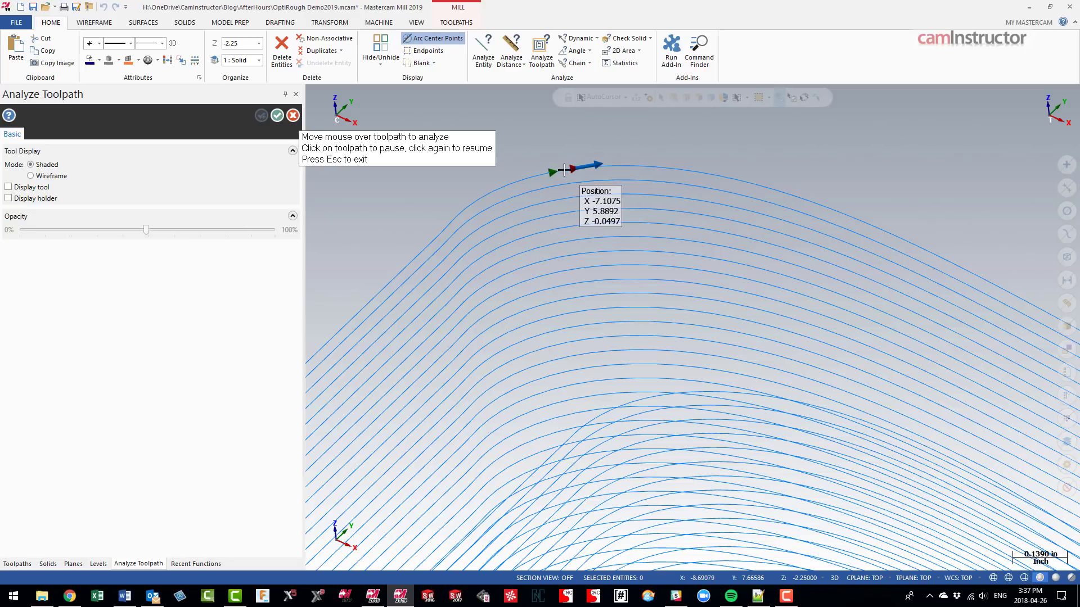
{"action": "scroll", "coordinate": [585, 169], "scroll_direction": "up", "scroll_amount": 3}
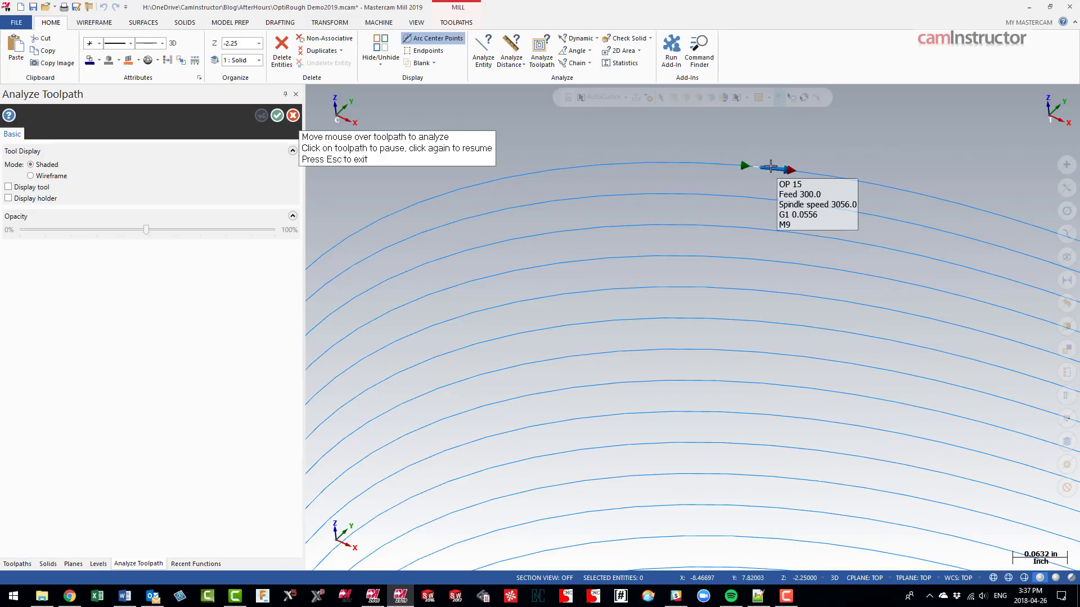
{"action": "left_click", "coordinate": [293, 115]}
Analyze operation 16's Filtering toolpath, showing G2 arcs at 300.0 feed.
{"action": "left_click", "coordinate": [195, 304]}
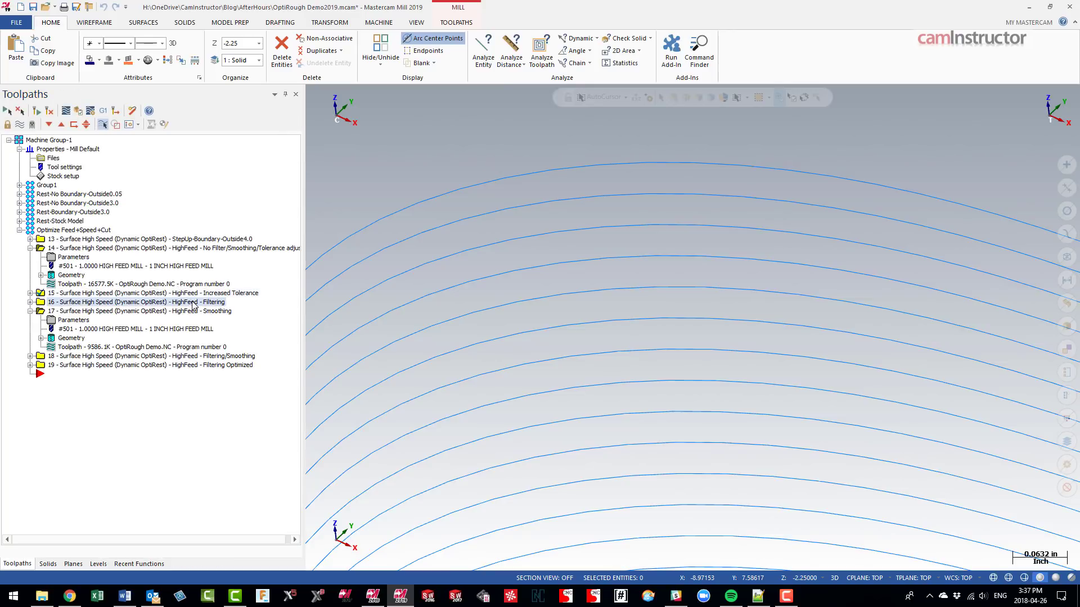
{"action": "scroll", "coordinate": [393, 299], "scroll_direction": "down", "scroll_amount": 1}
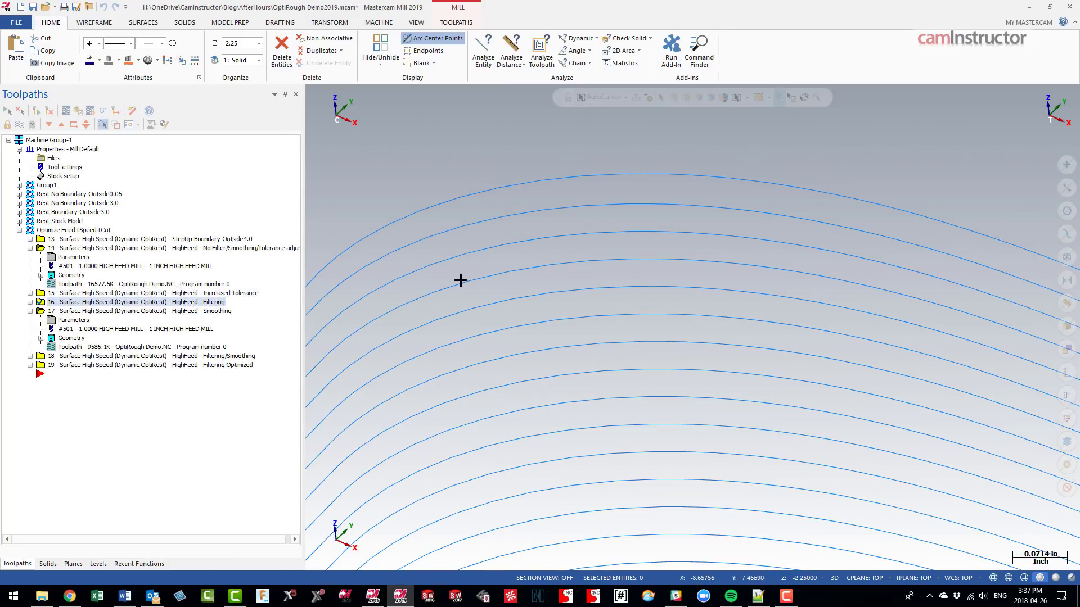
{"action": "left_click", "coordinate": [541, 51]}
{"action": "scroll", "coordinate": [529, 225], "scroll_direction": "down", "scroll_amount": 3}
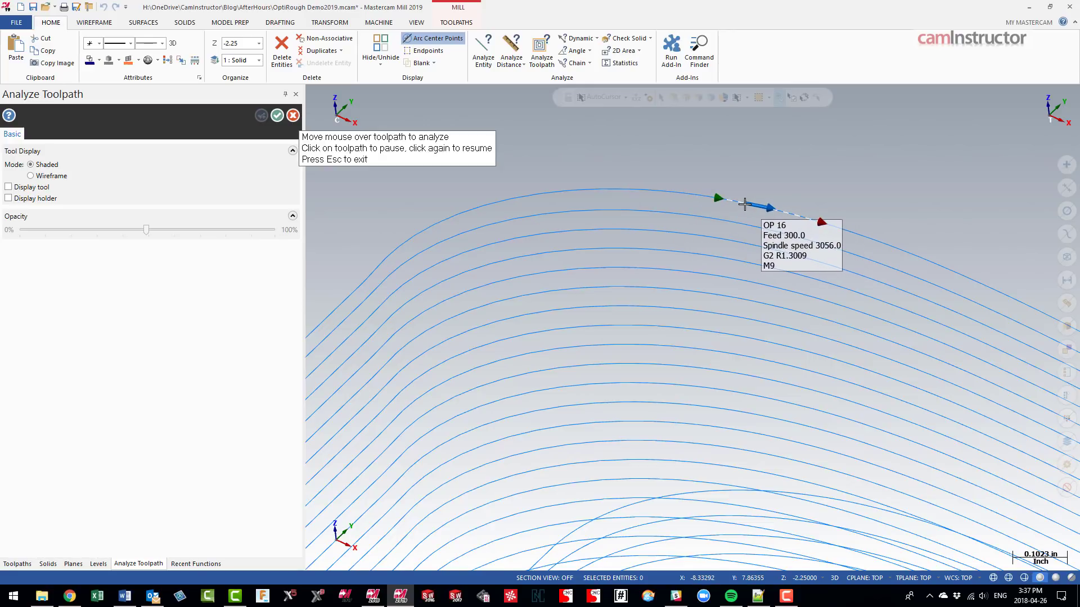
{"action": "left_click", "coordinate": [293, 115]}
{"action": "scroll", "coordinate": [498, 254], "scroll_direction": "down", "scroll_amount": 2}
{"action": "scroll", "coordinate": [497, 255], "scroll_direction": "down", "scroll_amount": 2}
Turn on Advanced Display to show point markers along the toolpaths.
{"action": "left_click", "coordinate": [416, 22]}
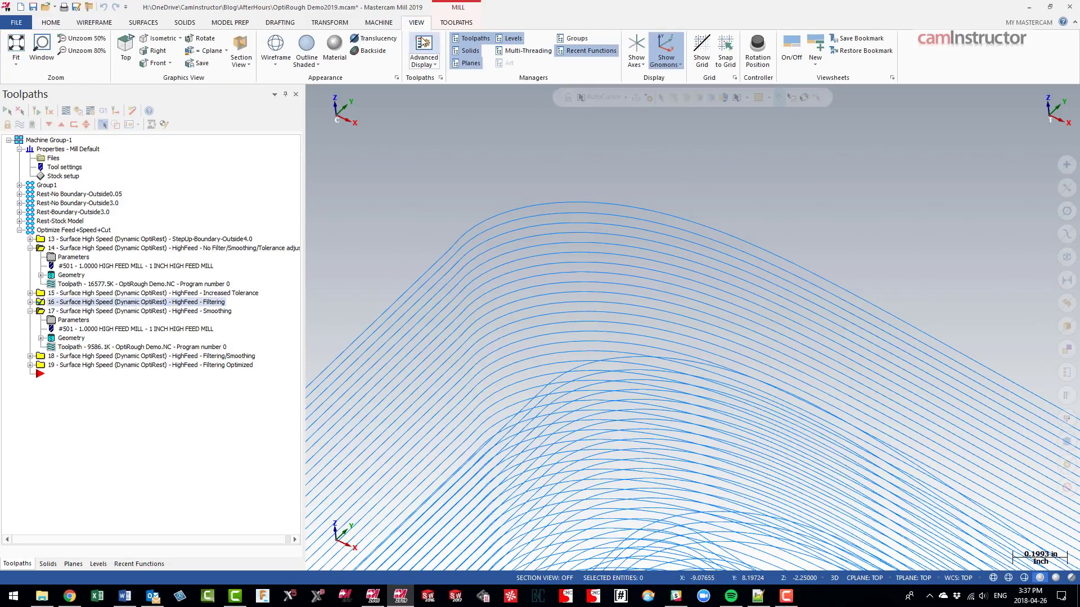
{"action": "left_click", "coordinate": [423, 45]}
{"action": "scroll", "coordinate": [591, 241], "scroll_direction": "down", "scroll_amount": 3}
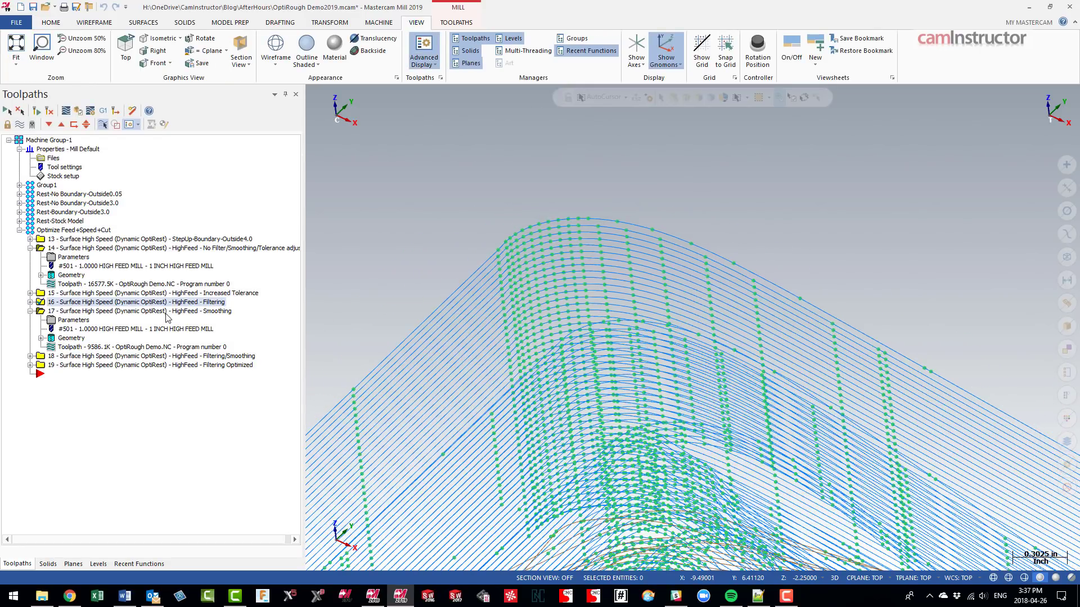
Collapse operation 17 and open operation 18's Arc Filter / Tolerance parameters.
{"action": "left_click", "coordinate": [167, 313]}
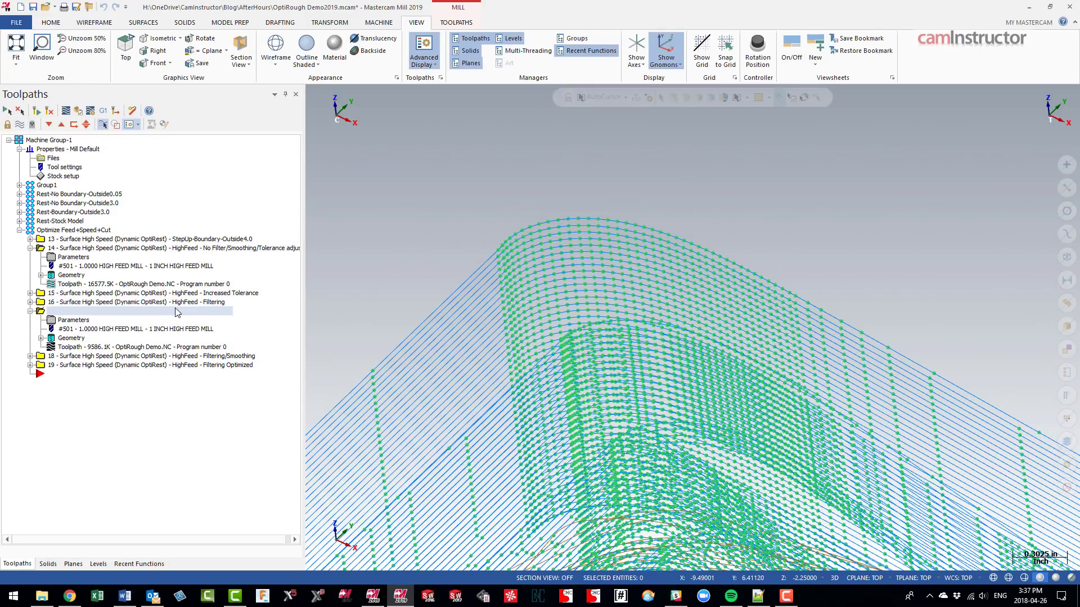
{"action": "left_click", "coordinate": [30, 311]}
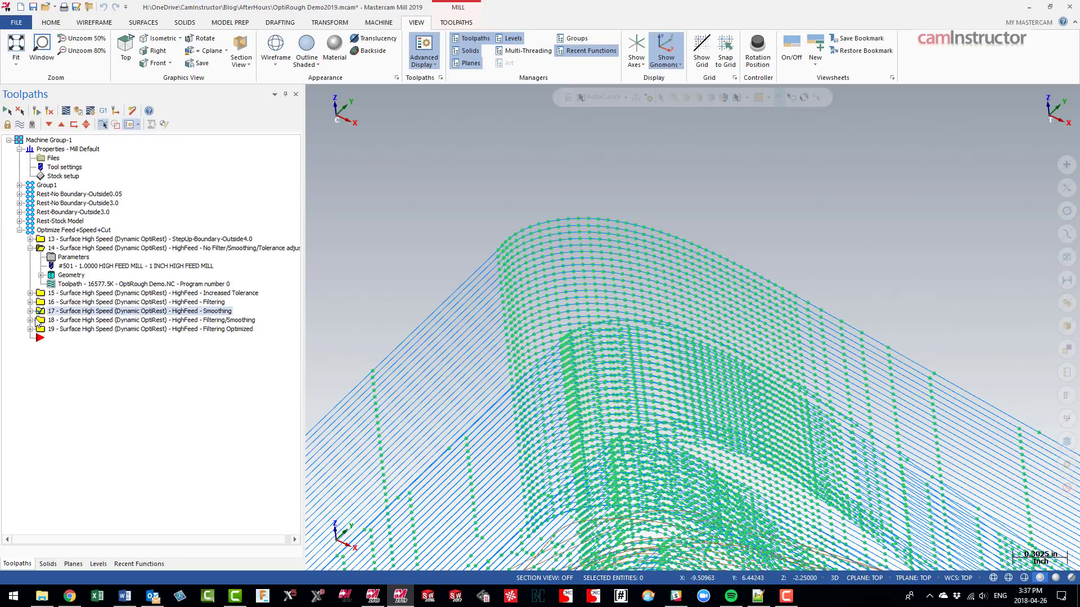
{"action": "left_click", "coordinate": [29, 319]}
{"action": "left_click", "coordinate": [74, 329]}
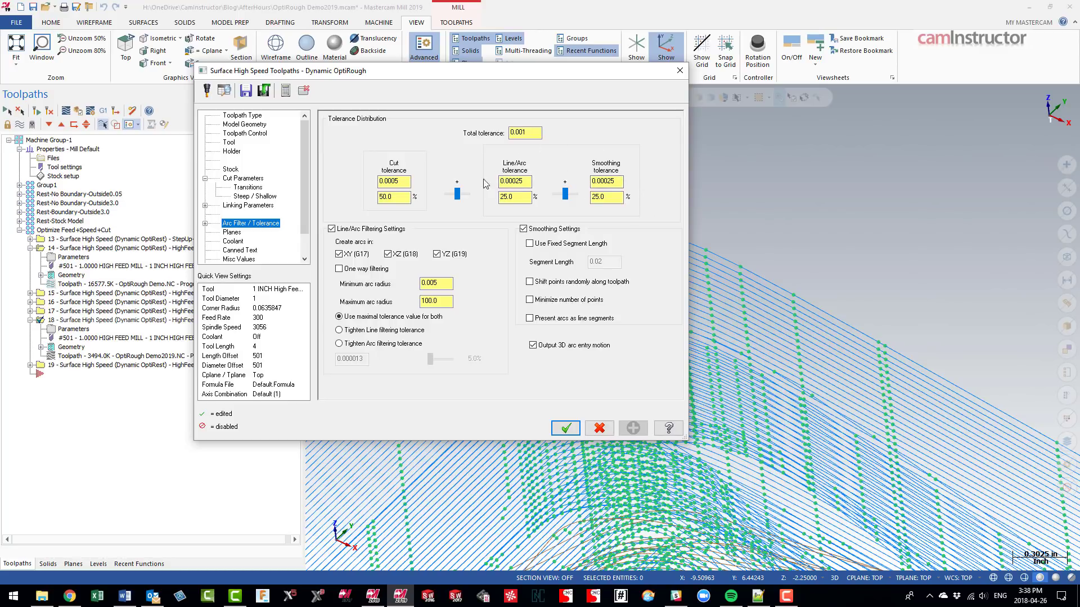
Review the 50% cut, 25% line/arc, 25% smoothing tolerance split, then cancel.
{"action": "left_click", "coordinate": [525, 198]}
{"action": "left_click", "coordinate": [609, 198]}
{"action": "left_click", "coordinate": [405, 198]}
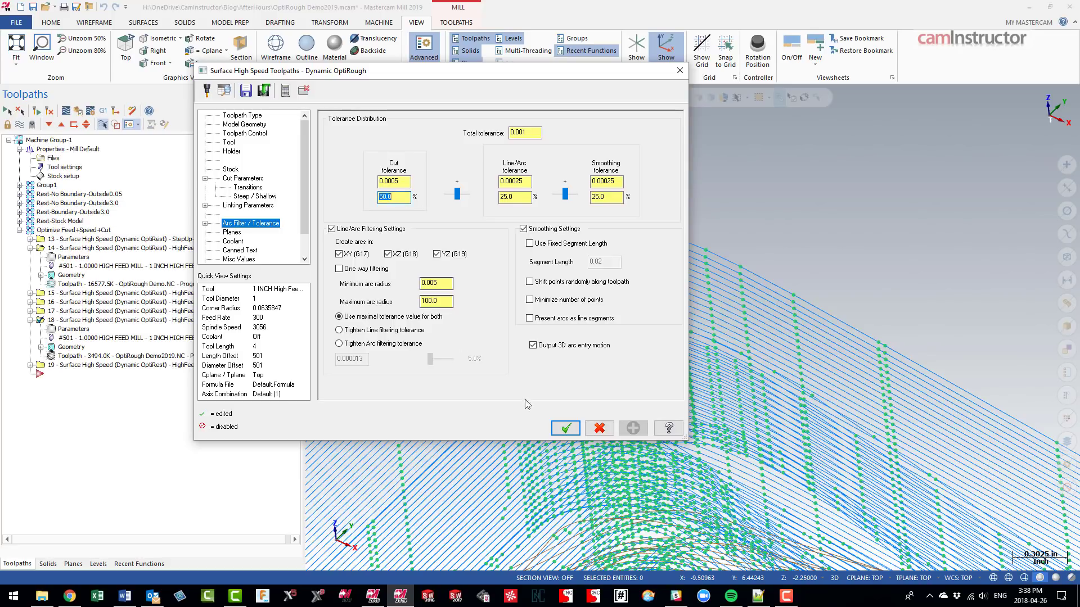
{"action": "left_click", "coordinate": [600, 428]}
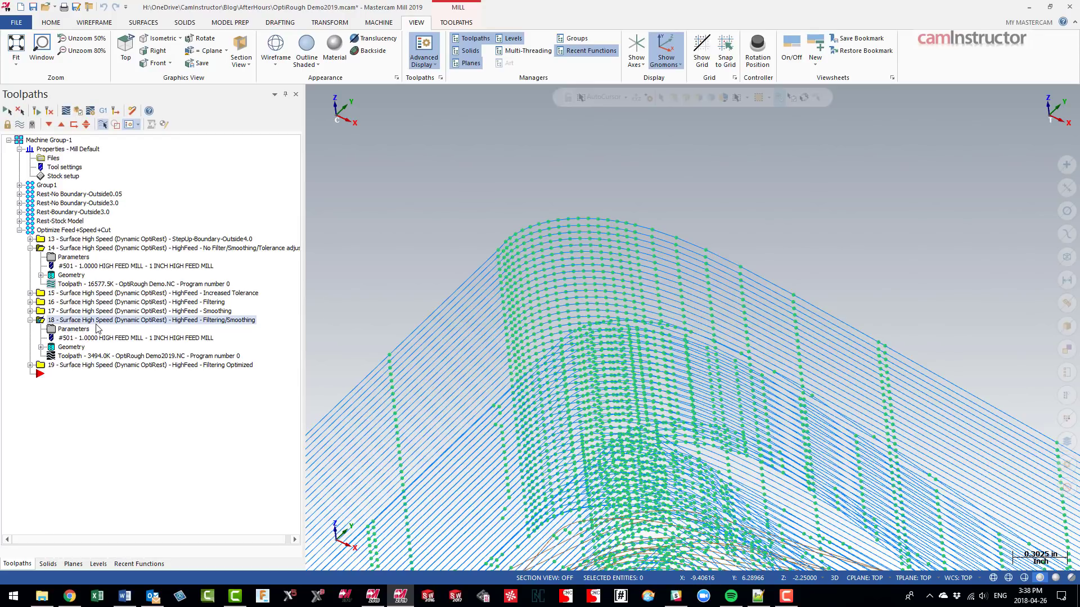
Replay operation 18's toolpath motion, then expand operation 16.
{"action": "left_click", "coordinate": [135, 357]}
{"action": "left_click", "coordinate": [154, 329]}
{"action": "left_click", "coordinate": [30, 302]}
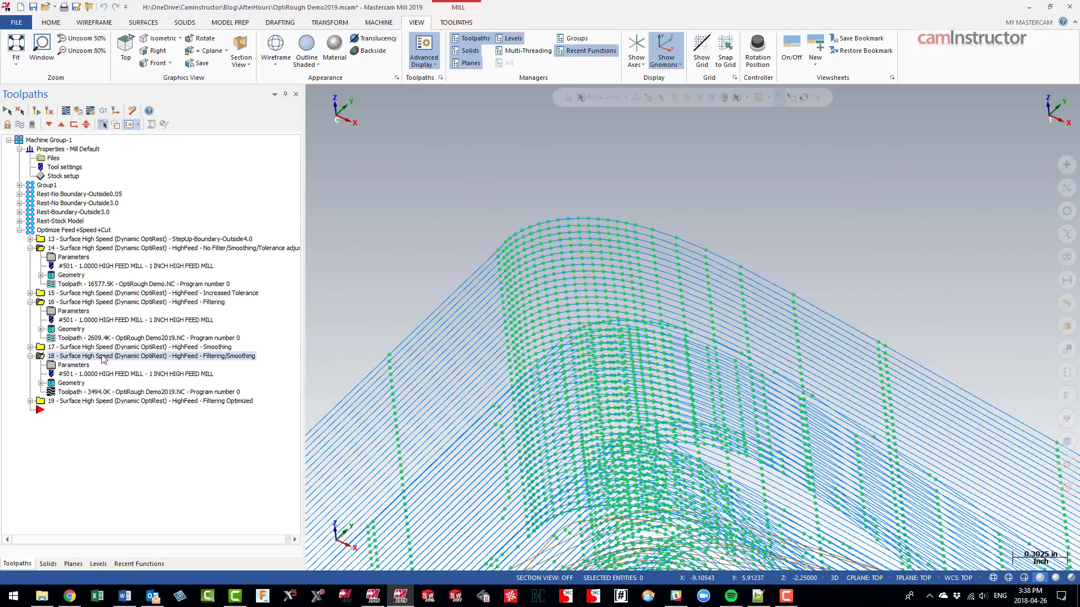
Collapse operations 18 and 16 and open operation 19's Filtering Optimized parameters.
{"action": "left_click", "coordinate": [30, 356]}
{"action": "left_click", "coordinate": [30, 302]}
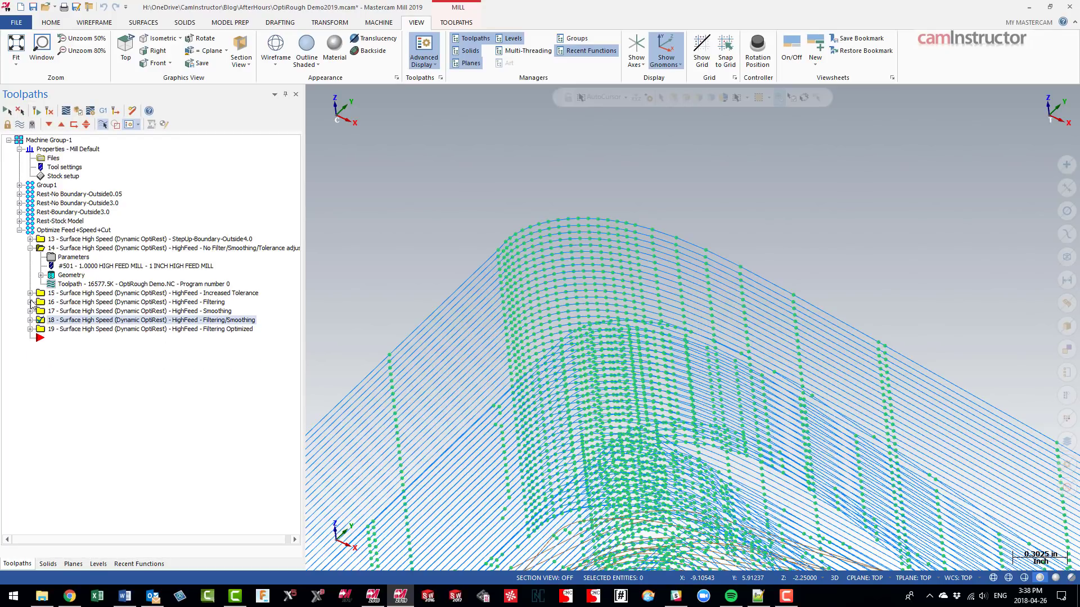
{"action": "scroll", "coordinate": [357, 315], "scroll_direction": "down", "scroll_amount": 1}
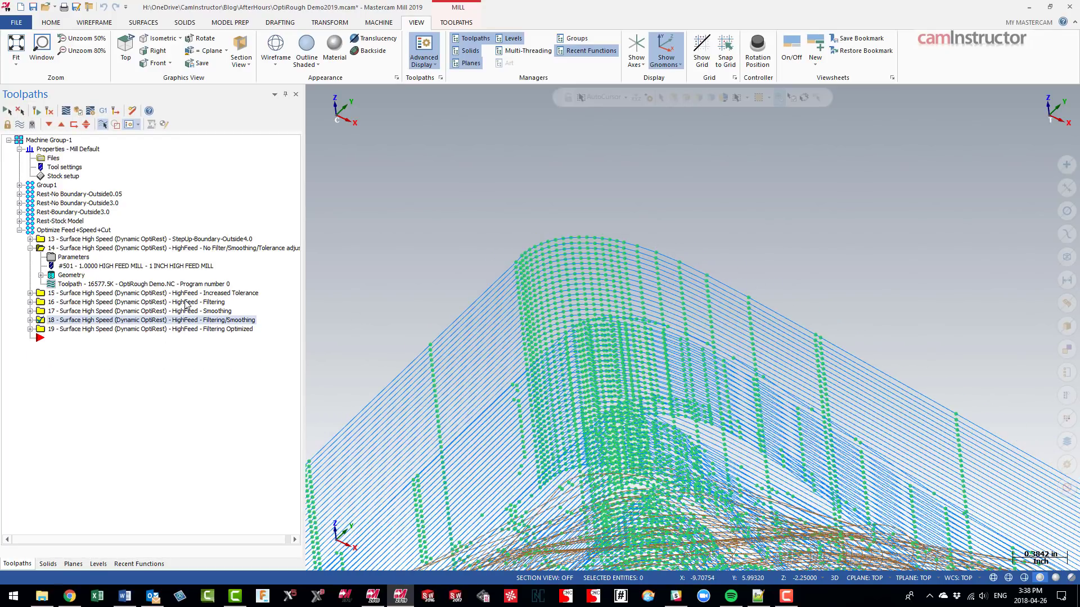
{"action": "left_click", "coordinate": [30, 329]}
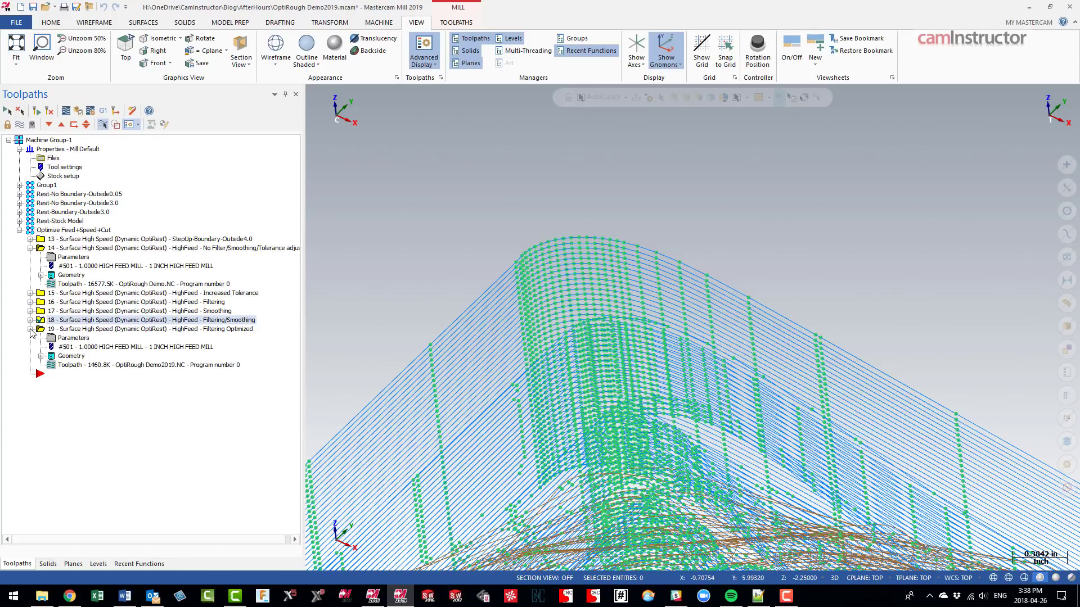
{"action": "left_click", "coordinate": [74, 338]}
{"action": "double_click", "coordinate": [530, 133]}
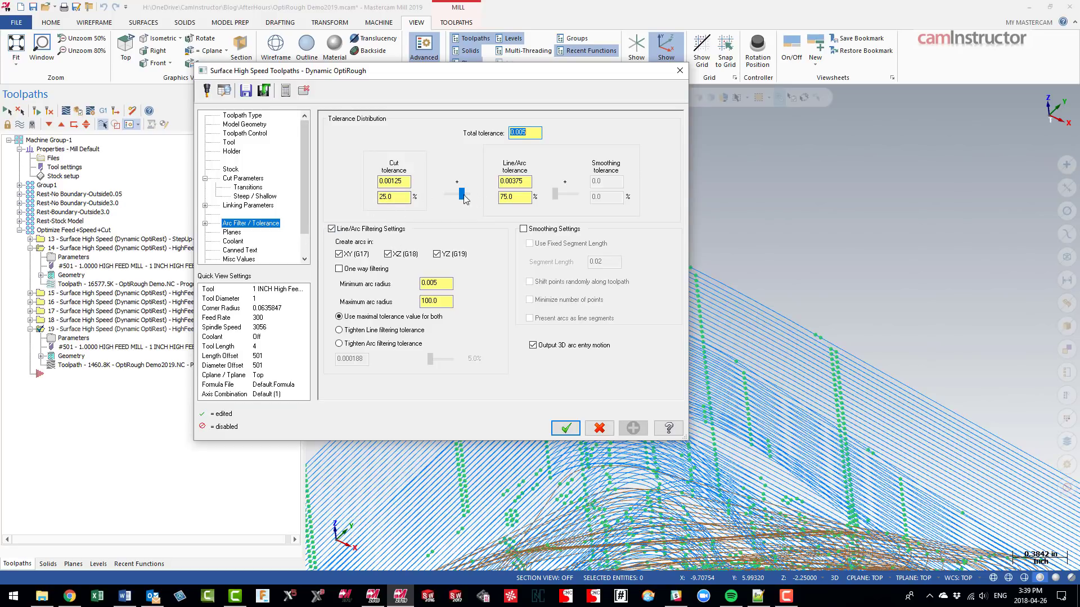
{"action": "double_click", "coordinate": [528, 184]}
{"action": "double_click", "coordinate": [528, 131]}
{"action": "double_click", "coordinate": [513, 196]}
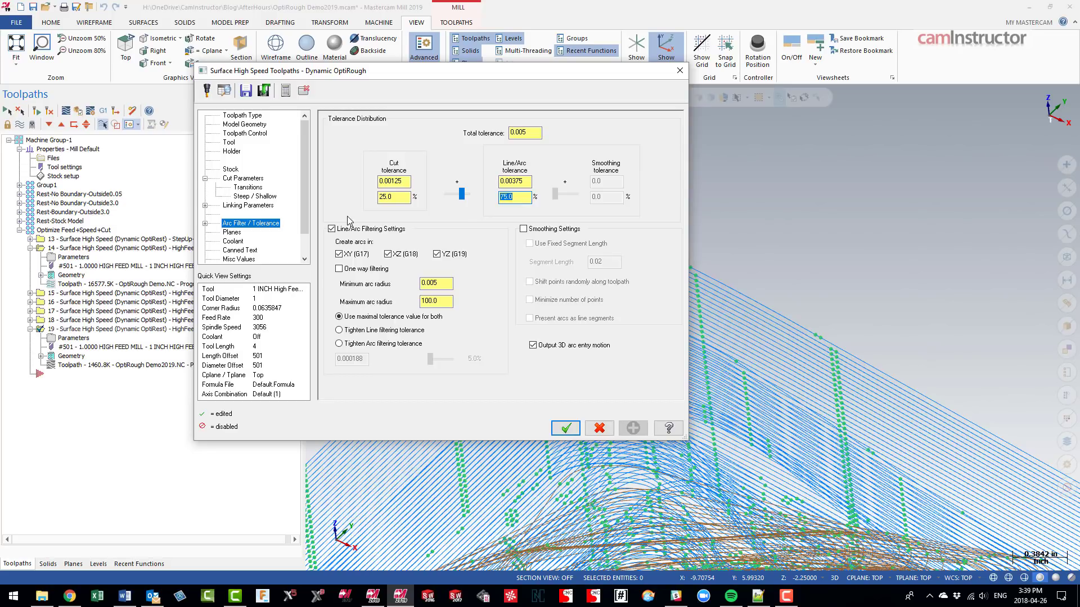
{"action": "double_click", "coordinate": [530, 132]}
{"action": "left_click", "coordinate": [251, 125]}
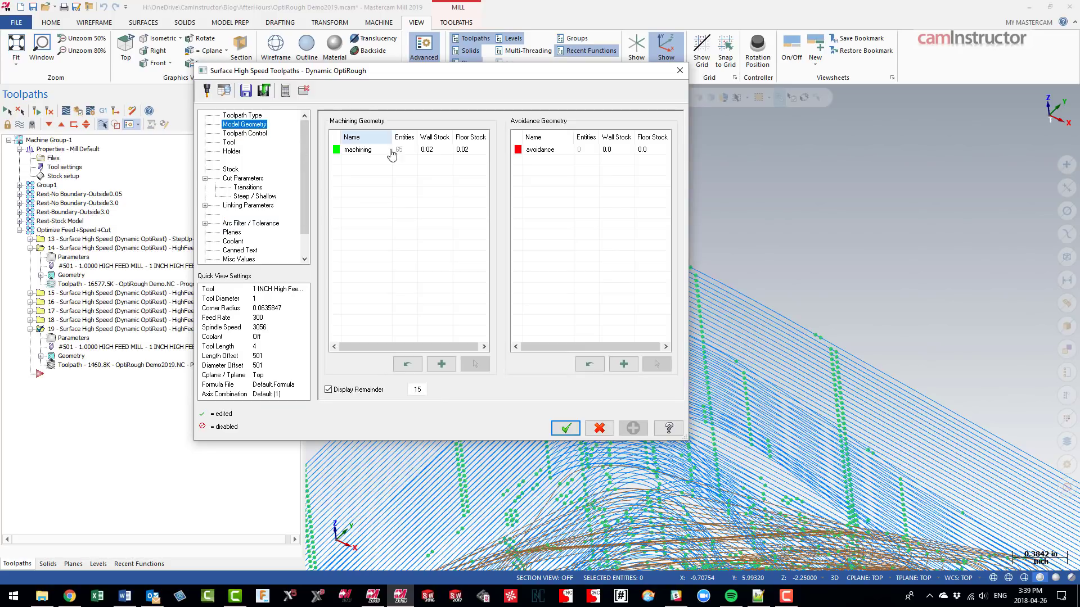
{"action": "left_click", "coordinate": [399, 153]}
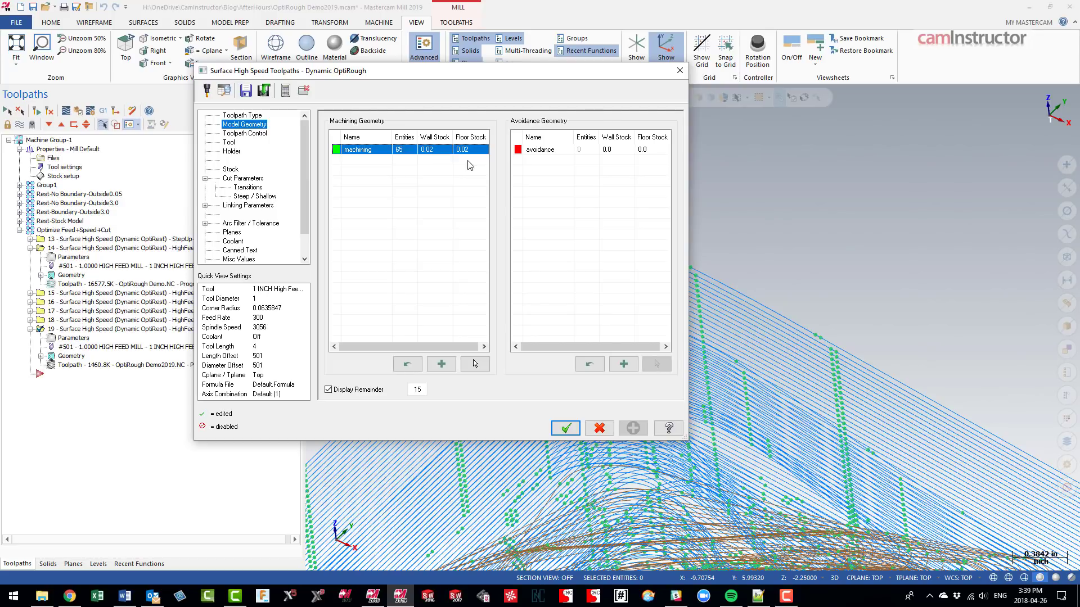
{"action": "left_click", "coordinate": [257, 226]}
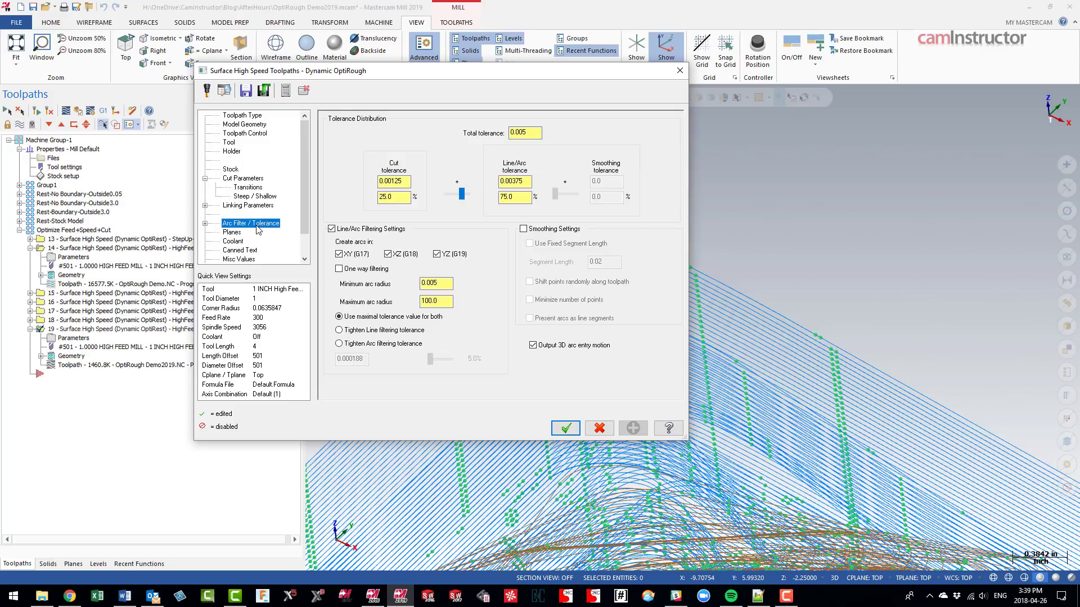
{"action": "double_click", "coordinate": [529, 132]}
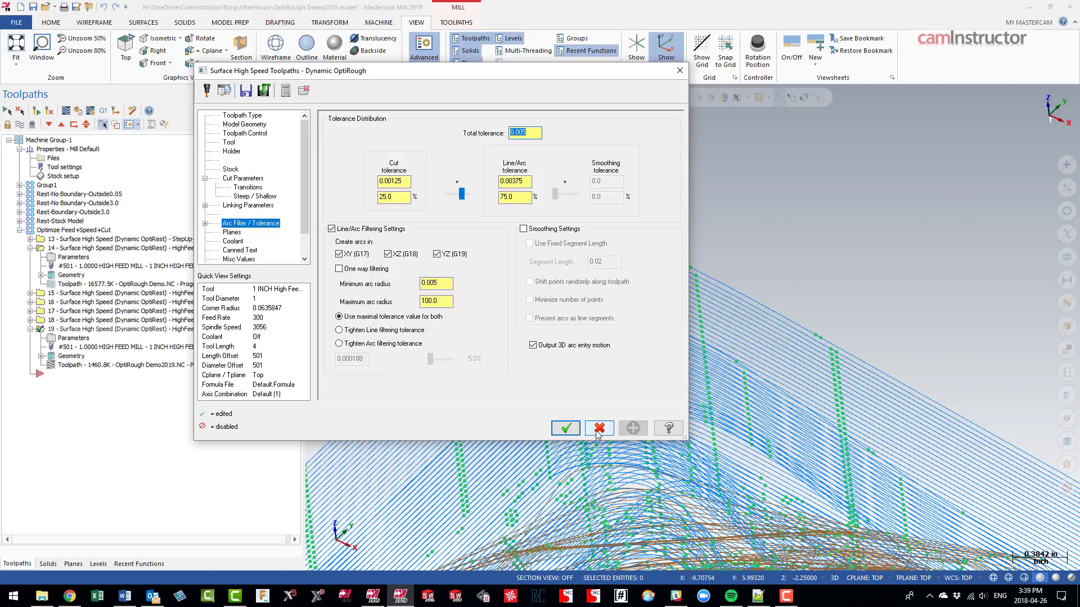
{"action": "left_click", "coordinate": [566, 428]}
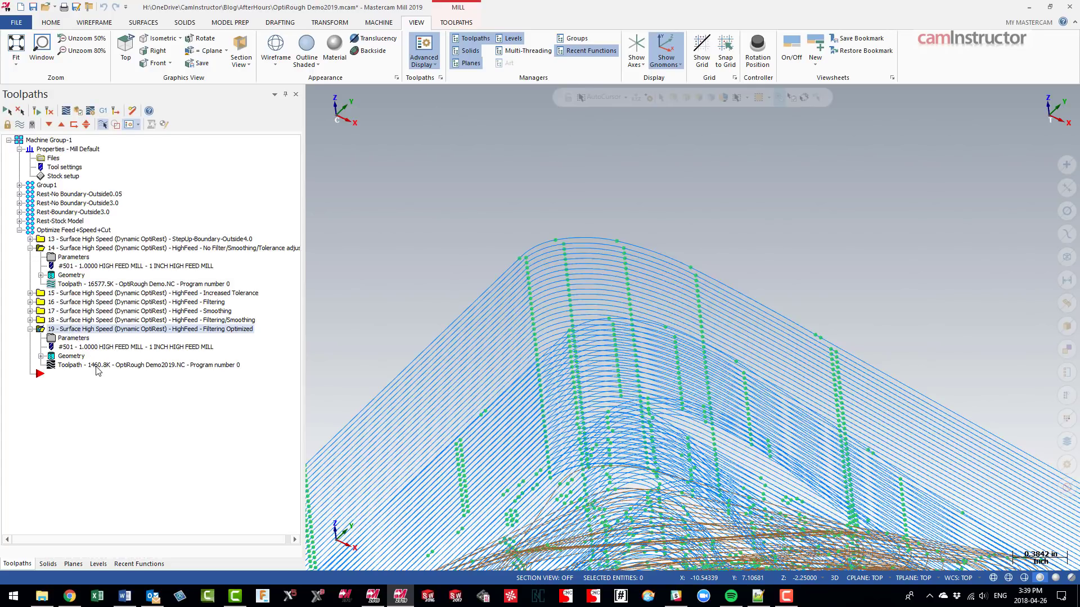
Post only operation 19 (Filtering Optimized) to OptiRough Demo2019 Optimized.NC, declining Post all.
{"action": "left_click", "coordinate": [103, 111]}
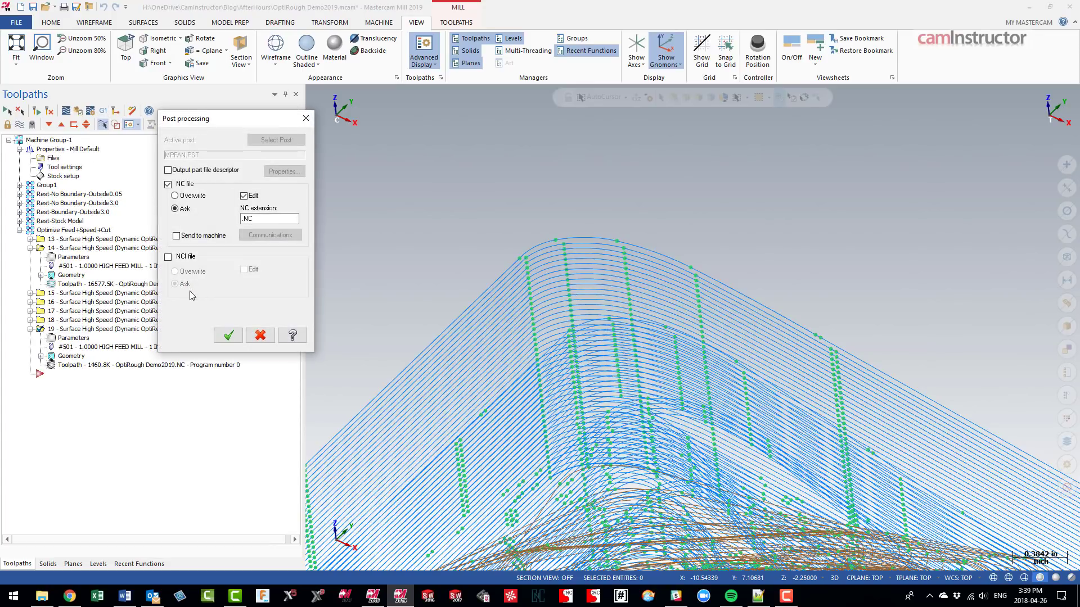
{"action": "left_click", "coordinate": [229, 335]}
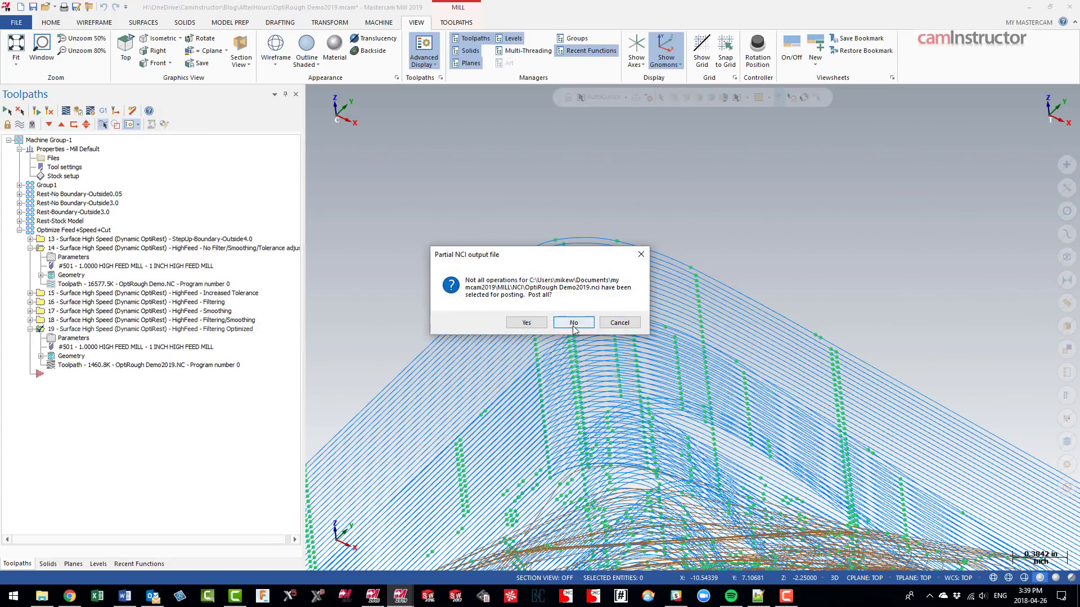
{"action": "left_click", "coordinate": [574, 322]}
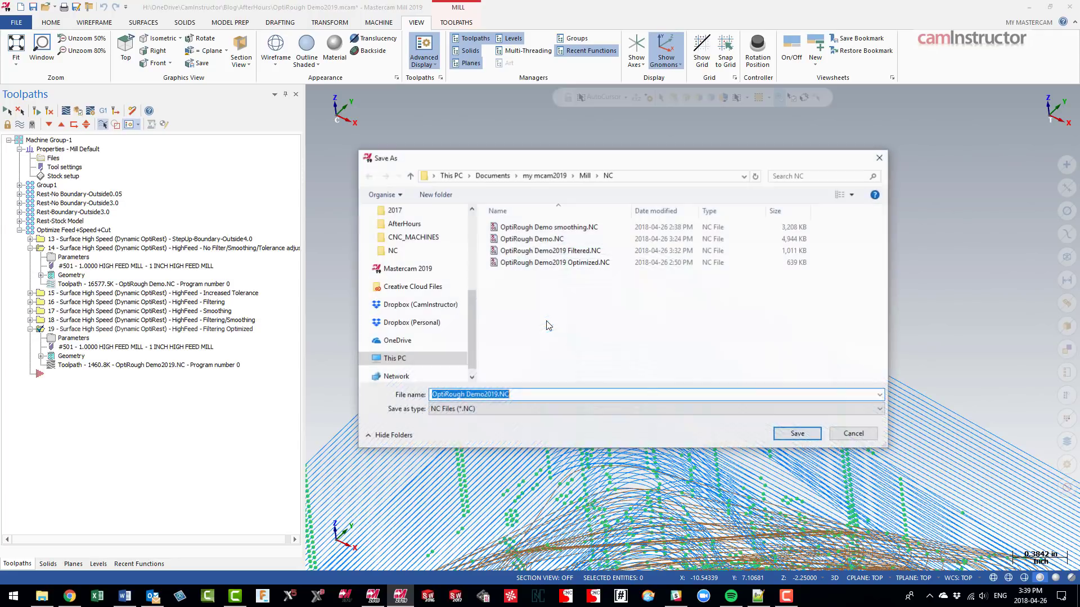
{"action": "left_click", "coordinate": [554, 262]}
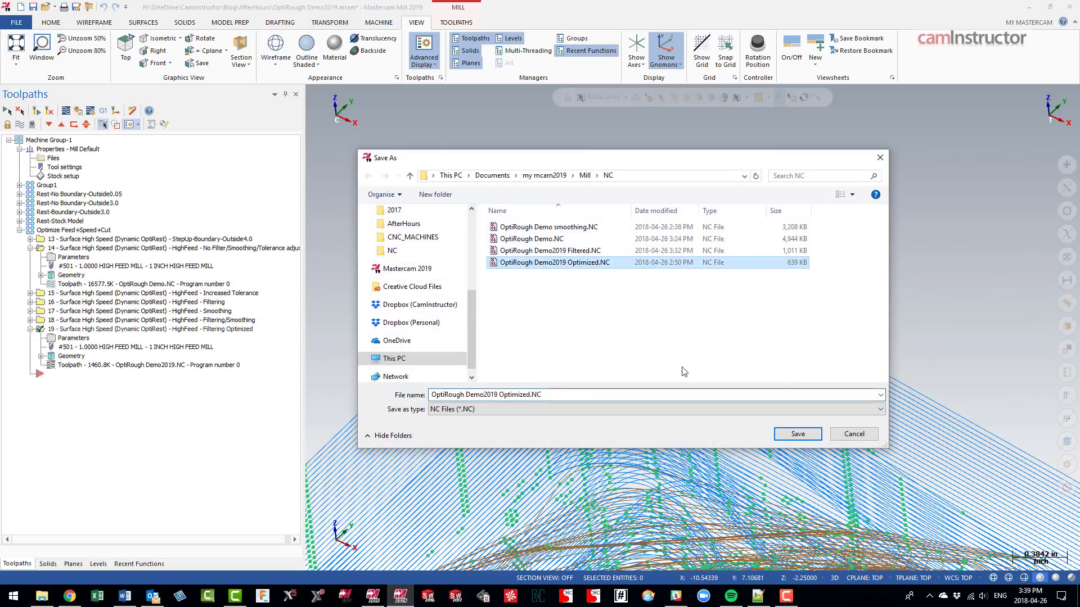
{"action": "left_click", "coordinate": [797, 434]}
Overwrite Optimized.NC and review the 18,380-line program through its closing M30 in Code Expert.
{"action": "left_click", "coordinate": [567, 299]}
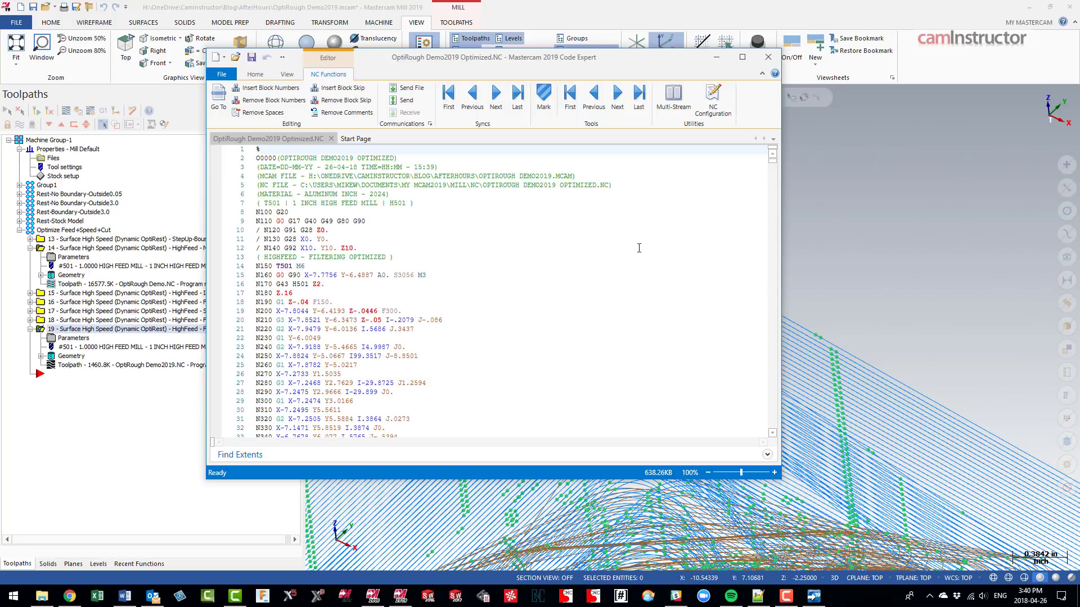
{"action": "left_click_drag", "start_coordinate": [774, 168], "coordinate": [779, 433]}
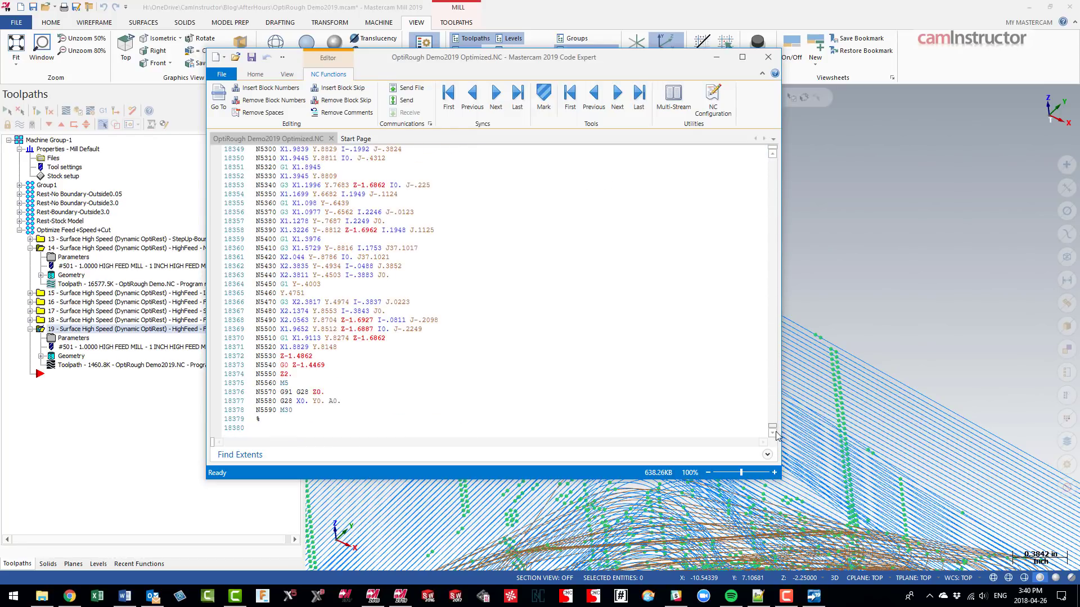
{"action": "left_click", "coordinate": [231, 411]}
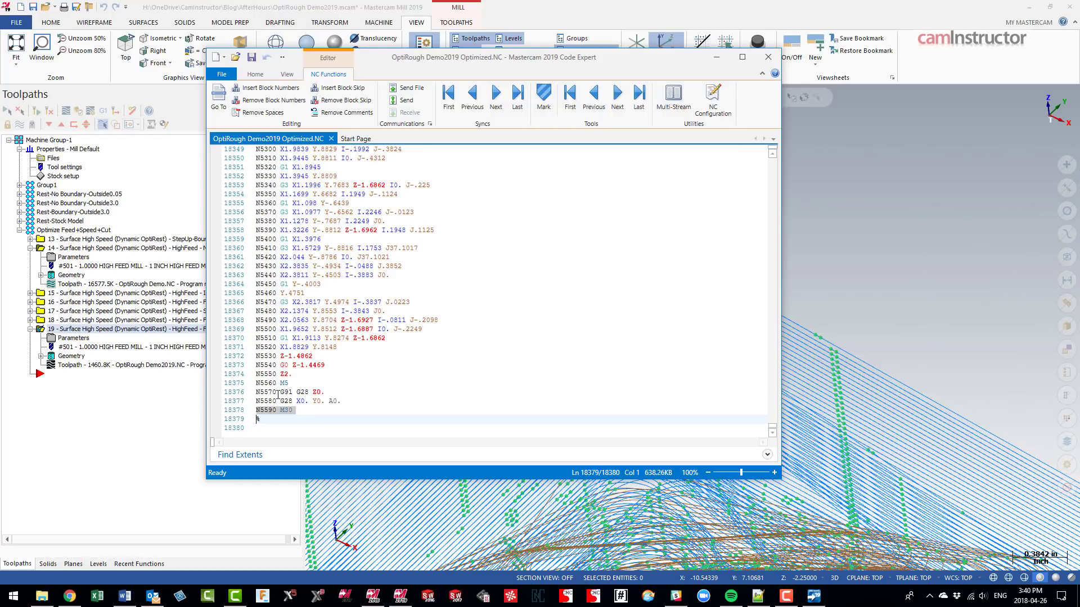
{"action": "left_click_drag", "start_coordinate": [772, 428], "coordinate": [772, 157]}
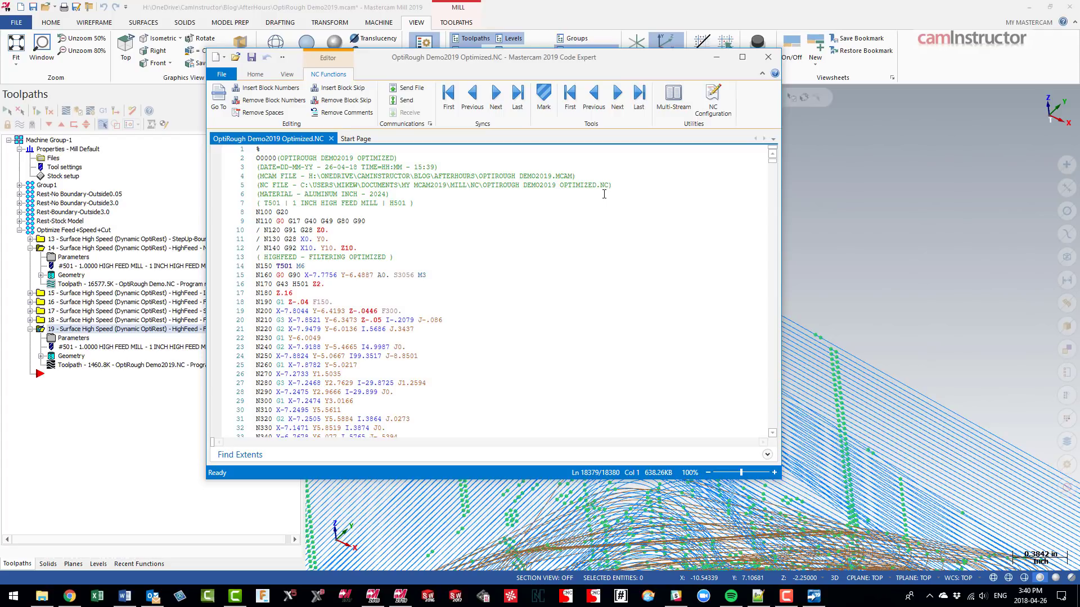
Change operation 19's Arc Filter / Tolerance total tolerance from 0.005 to 0.010.
{"action": "left_click", "coordinate": [768, 57]}
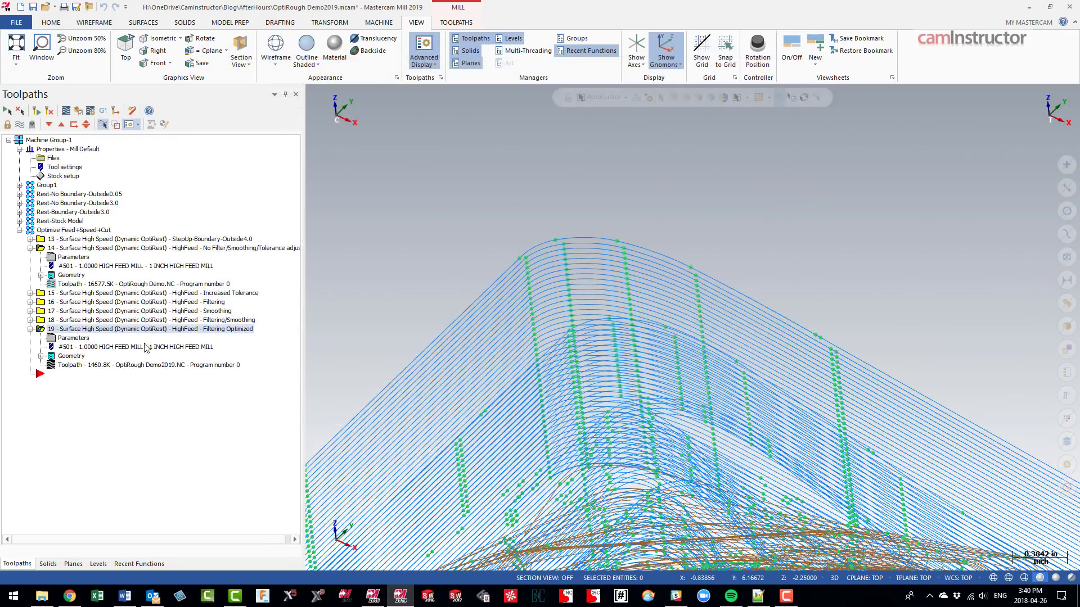
{"action": "left_click", "coordinate": [71, 339]}
{"action": "double_click", "coordinate": [535, 133]}
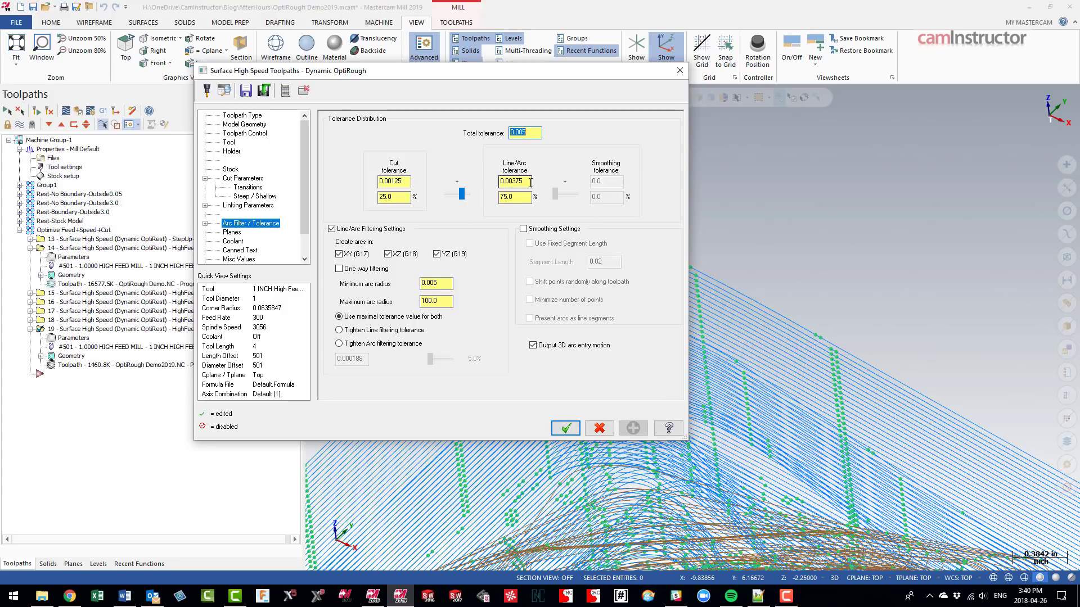
{"action": "double_click", "coordinate": [535, 133]}
{"action": "type", "text": "0.1"}
{"action": "type", "text": "010"}
Close the OptiRough parameters, then zoom out and orbit to view the whole 1460.8K toolpath.
{"action": "left_click", "coordinate": [680, 70]}
{"action": "scroll", "coordinate": [542, 186], "scroll_direction": "down", "scroll_amount": 3}
{"action": "scroll", "coordinate": [598, 221], "scroll_direction": "down", "scroll_amount": 1}
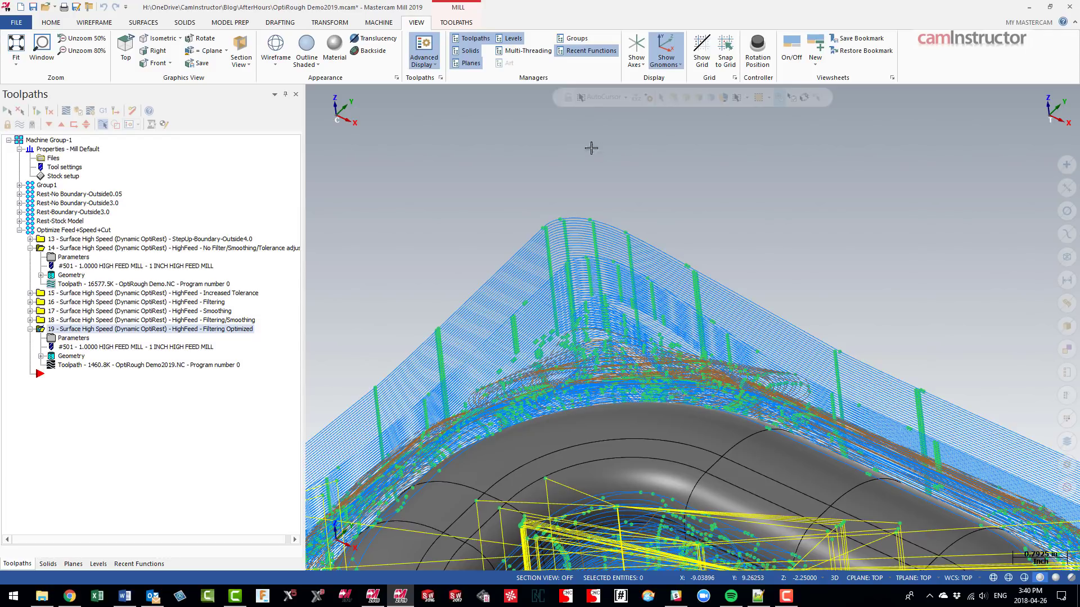
{"action": "scroll", "coordinate": [622, 188], "scroll_direction": "down", "scroll_amount": 4}
{"action": "middle_click_drag", "start_coordinate": [662, 295], "coordinate": [462, 271]}
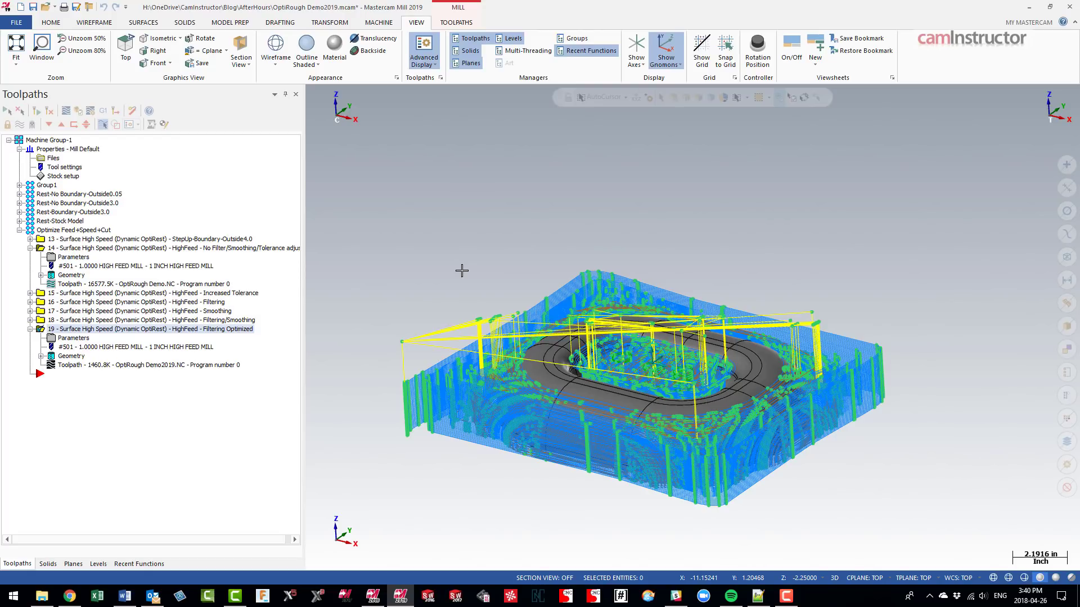